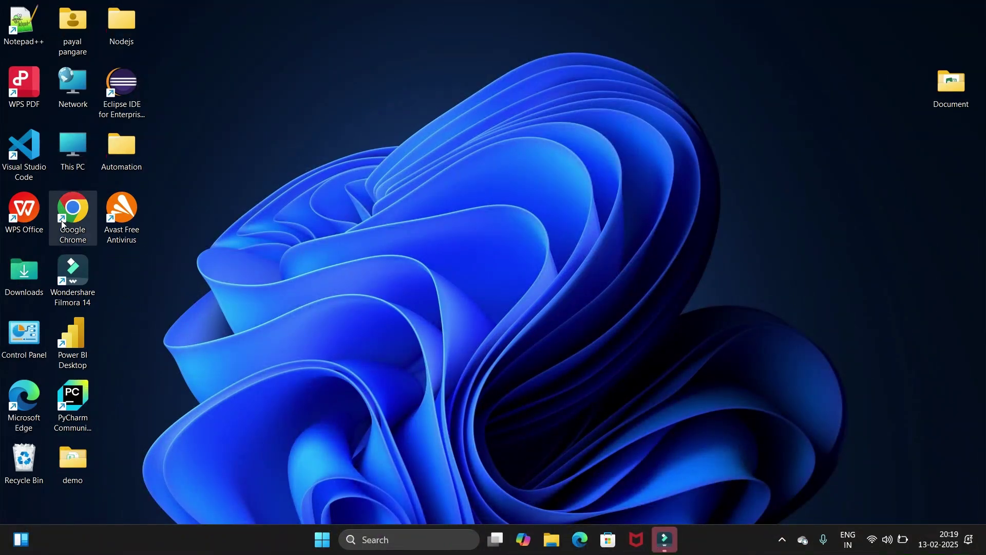
Step: Open Google Chrome and run a web search for "xampp"
double_click(62, 224)
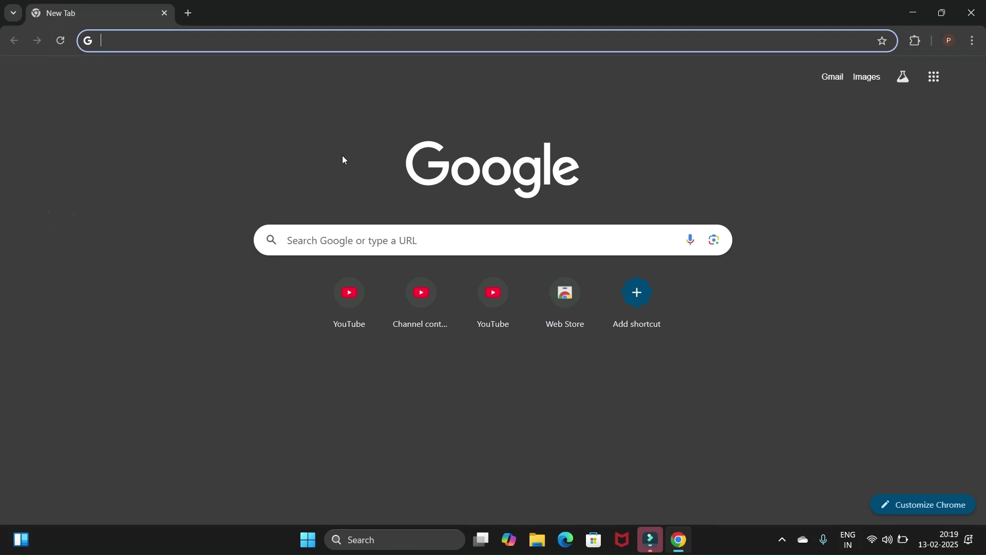
text(xam)
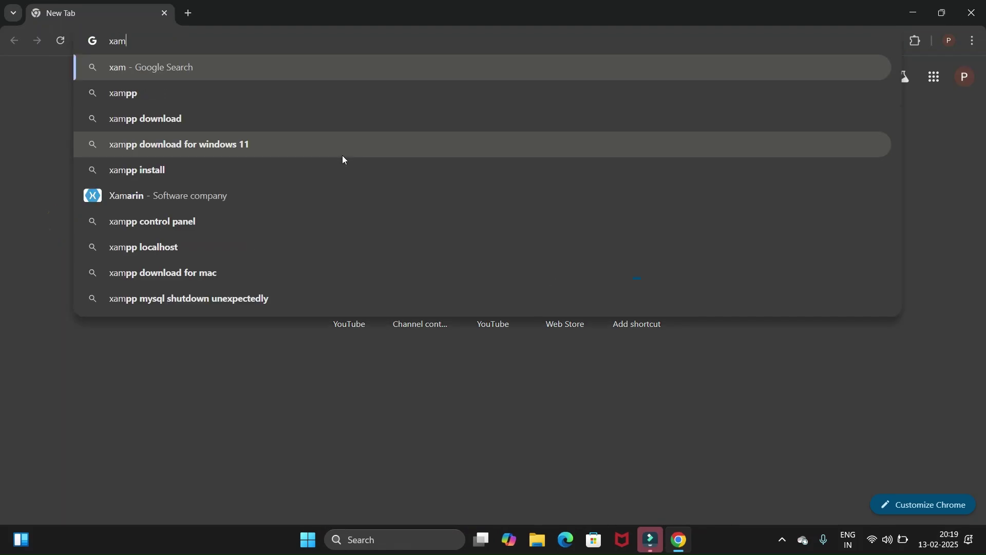
text(pp)
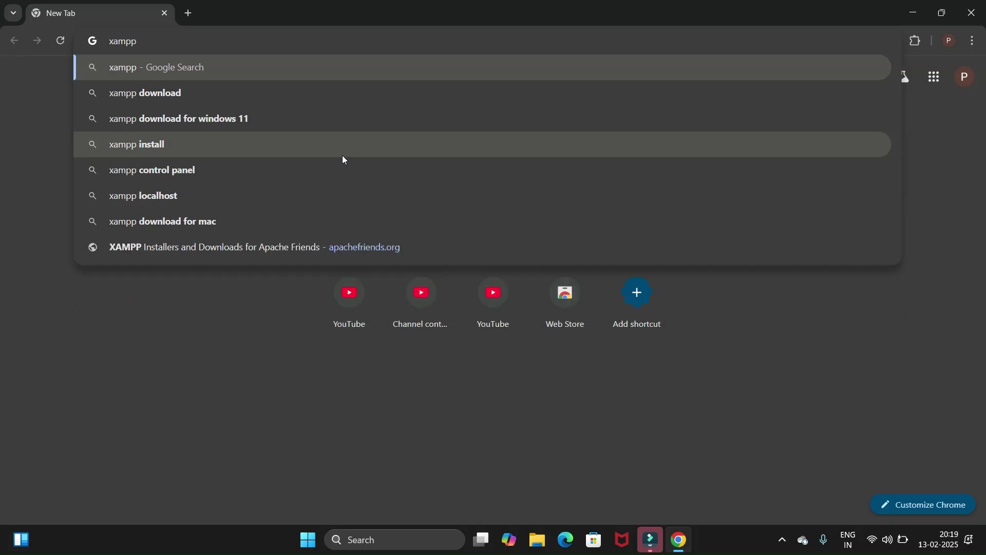
key(Return)
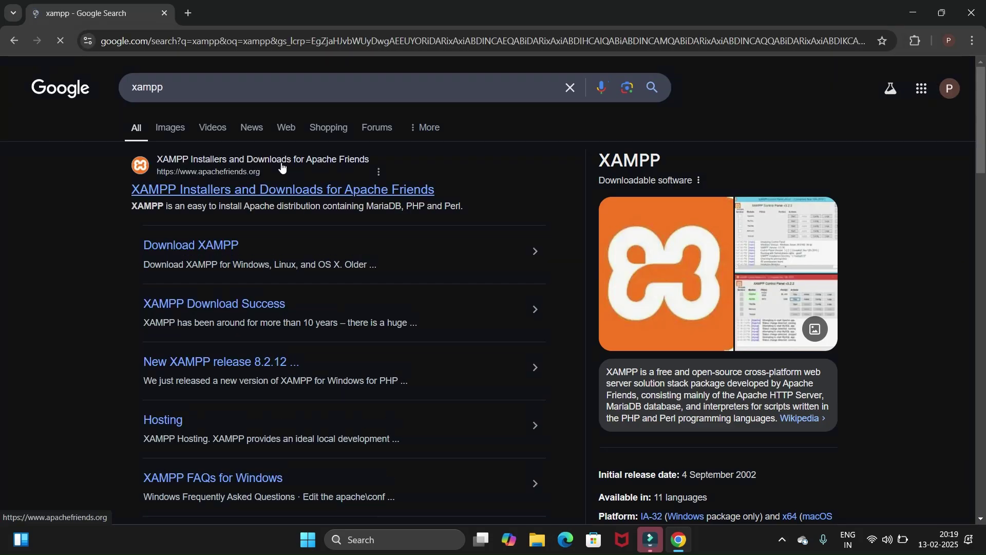
Step: Enlarge the search results page and open the "XAMPP Installers and Downloads for Apache Friends" result
key(ctrl+plus)
key(ctrl+plus)
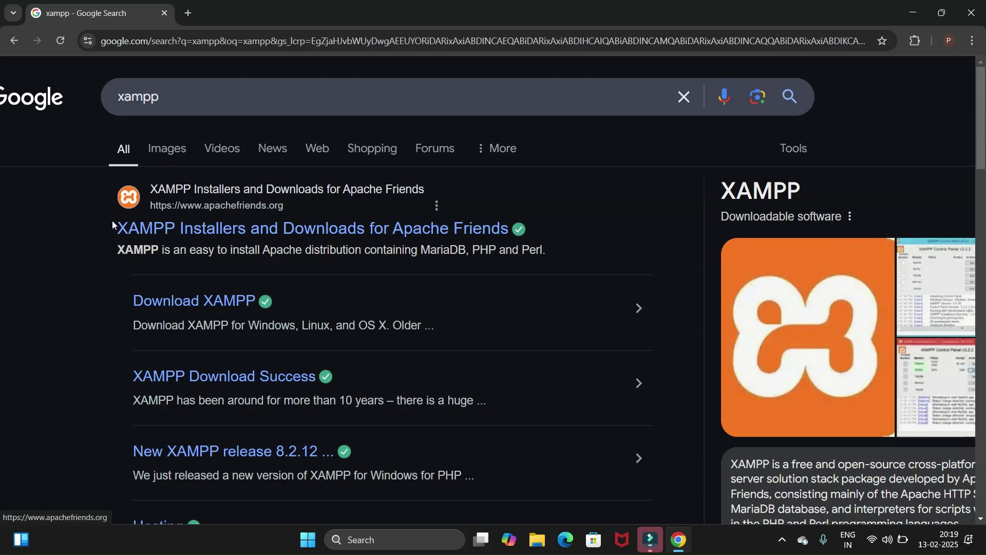
drag(100, 228, 502, 233)
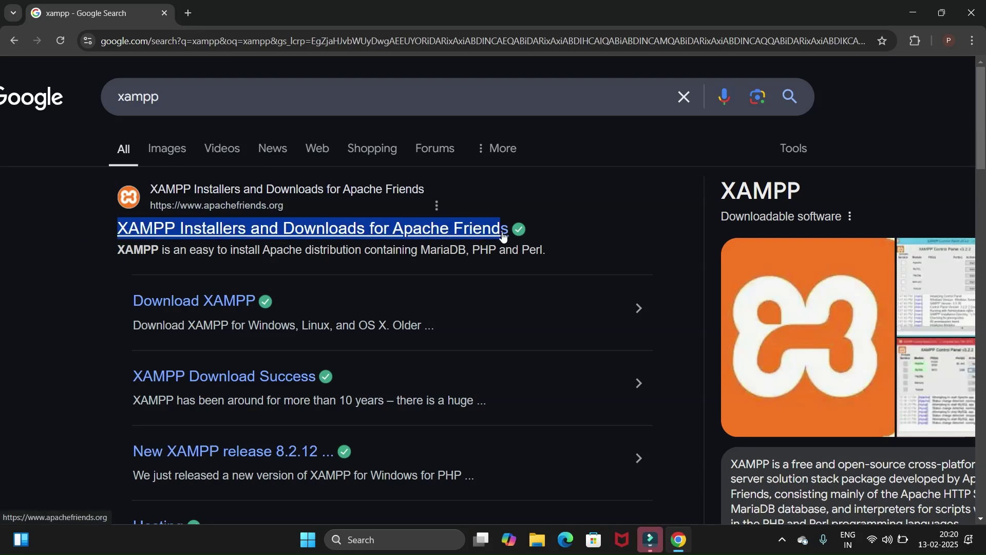
click(352, 234)
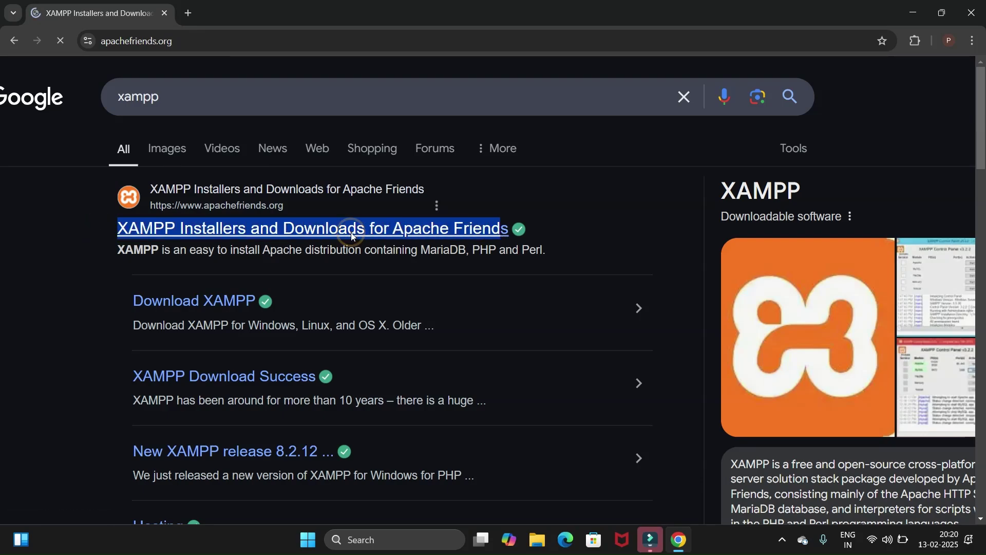
Step: Look over the XAMPP home page and download XAMPP for Windows 8.2.12 (PHP 8.2.12)
scroll(385, 263, down, 2)
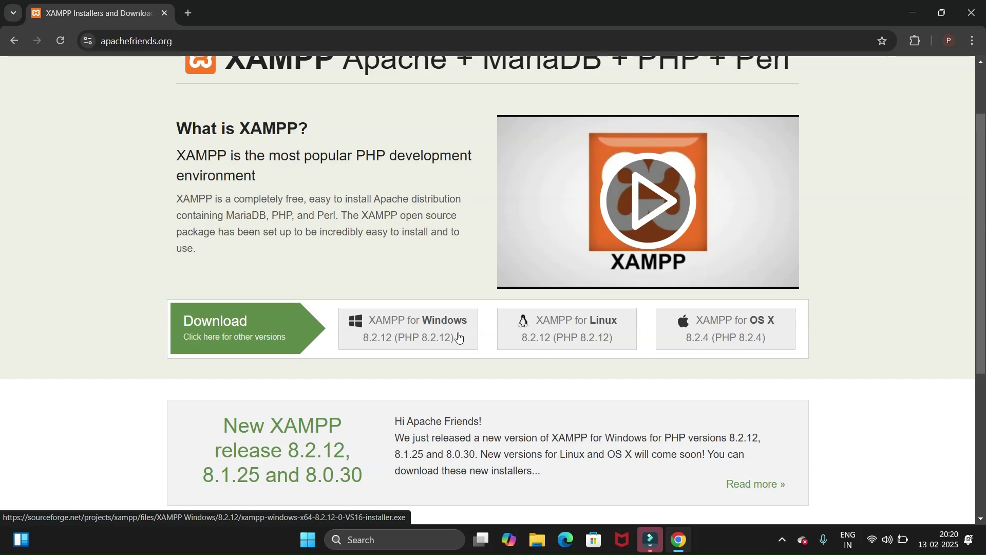
scroll(445, 305, up, 2)
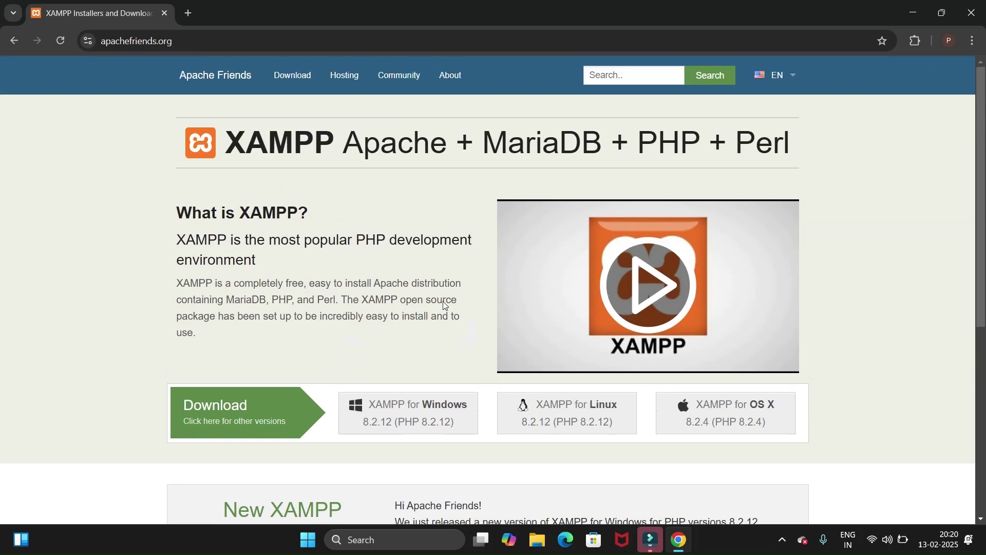
scroll(443, 301, down, 1)
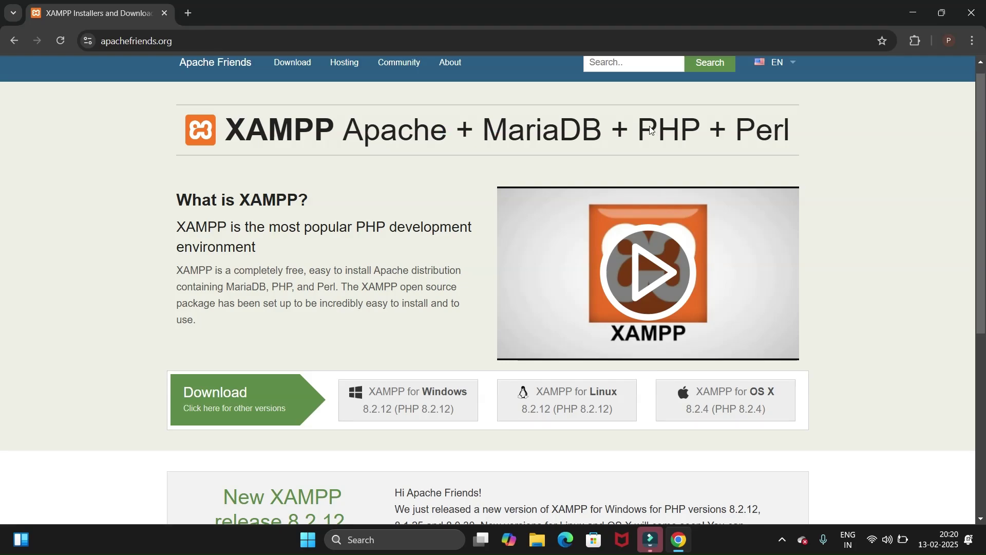
scroll(502, 213, down, 4)
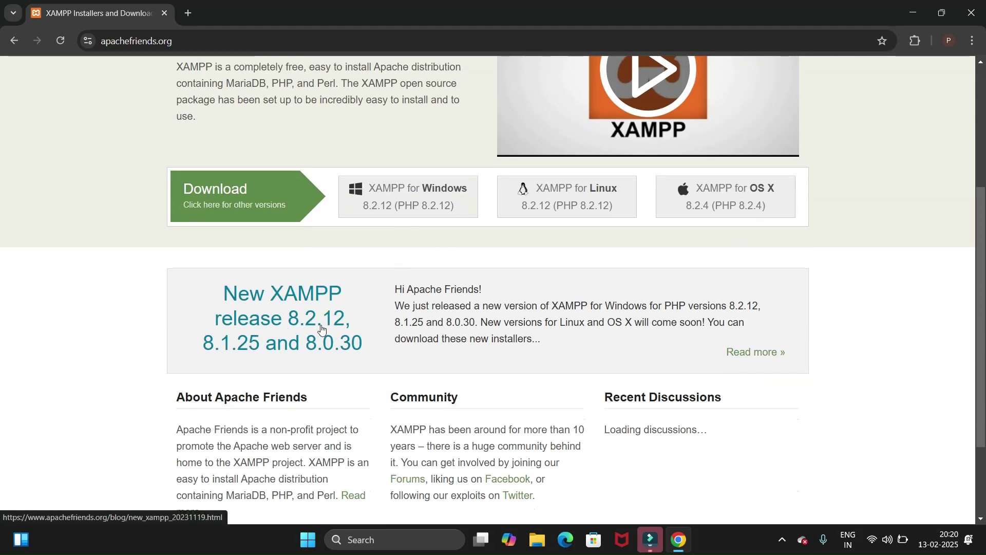
scroll(442, 248, up, 1)
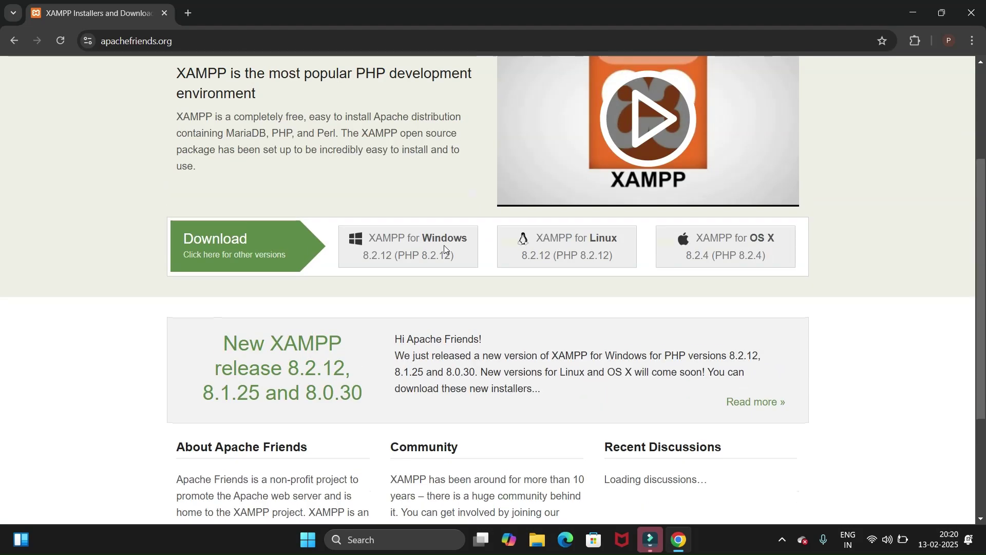
click(409, 255)
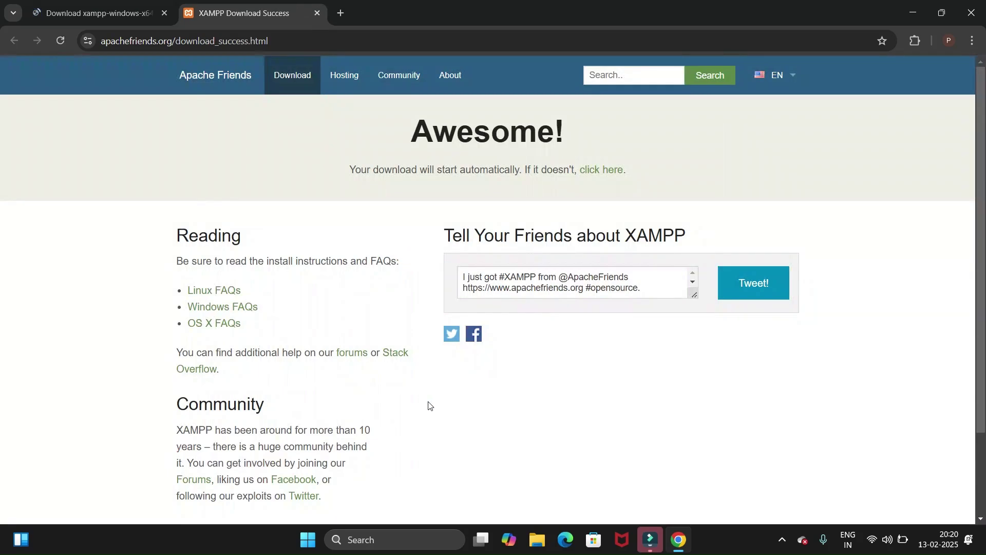
Step: Check the progress of the XAMPP installer download in the browser's recent download history
scroll(431, 406, down, 1)
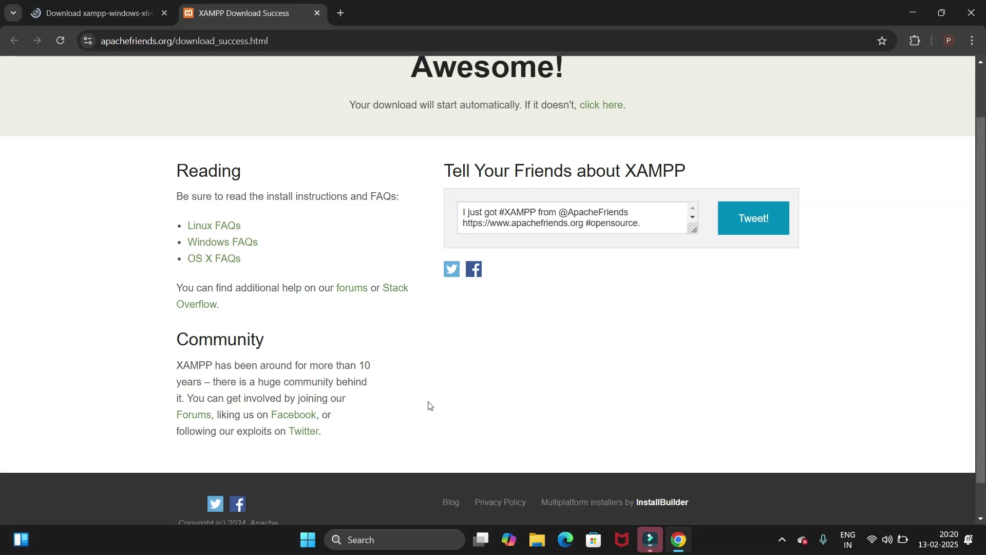
scroll(430, 406, up, 1)
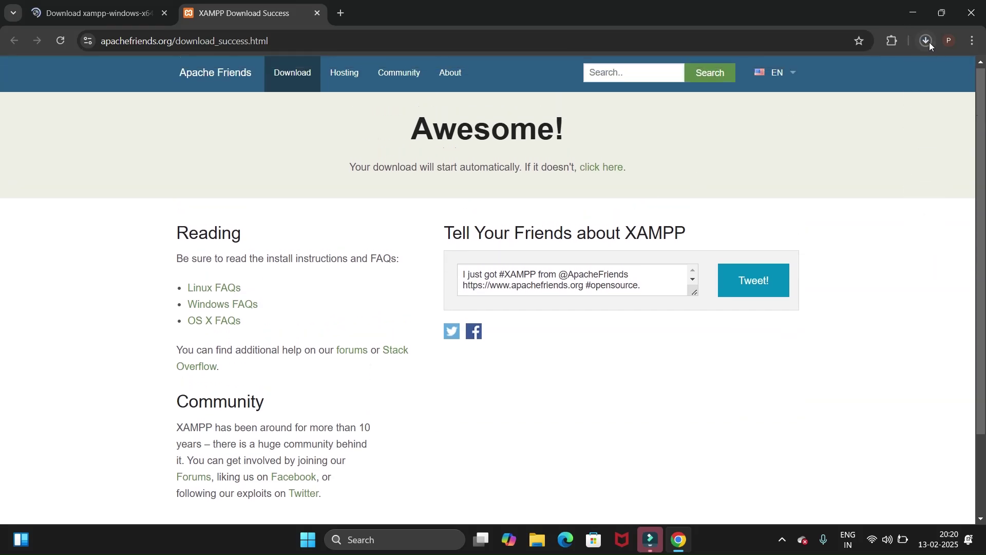
click(927, 41)
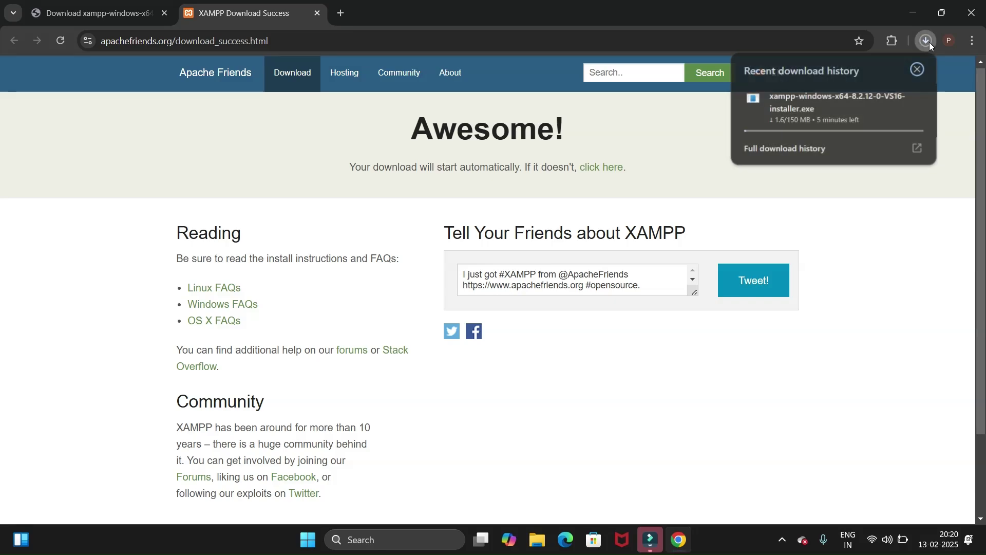
click(686, 171)
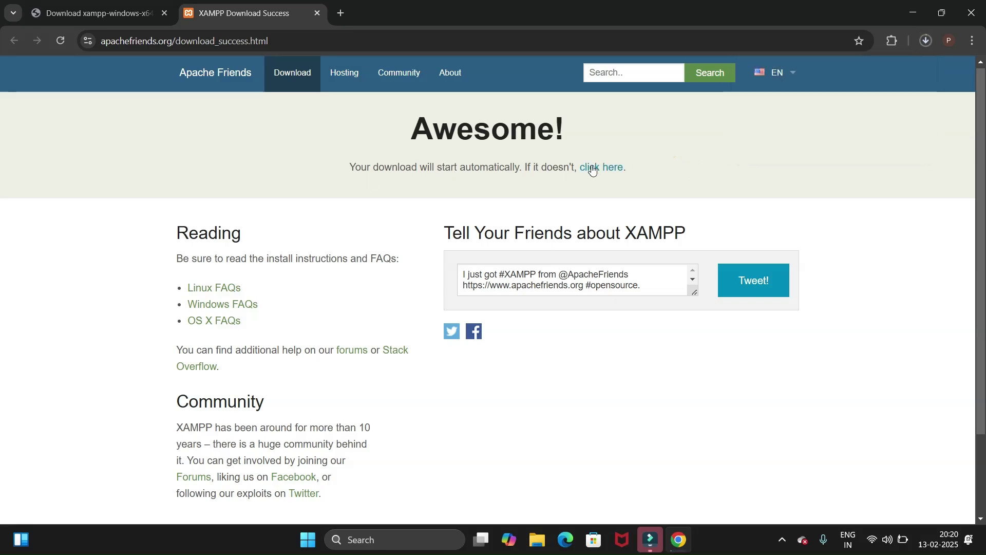
drag(520, 169, 631, 173)
click(638, 181)
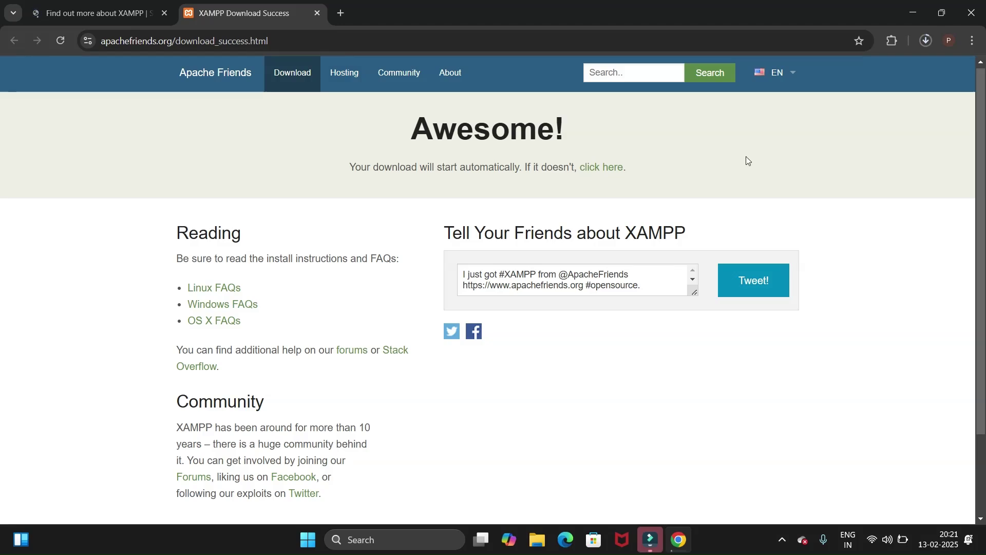
click(926, 40)
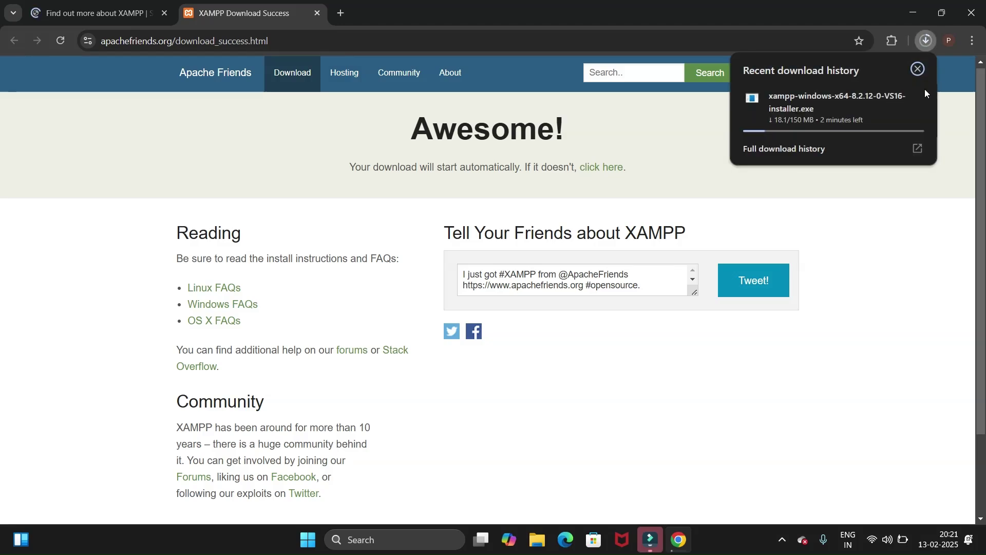
mouse_move(791, 126)
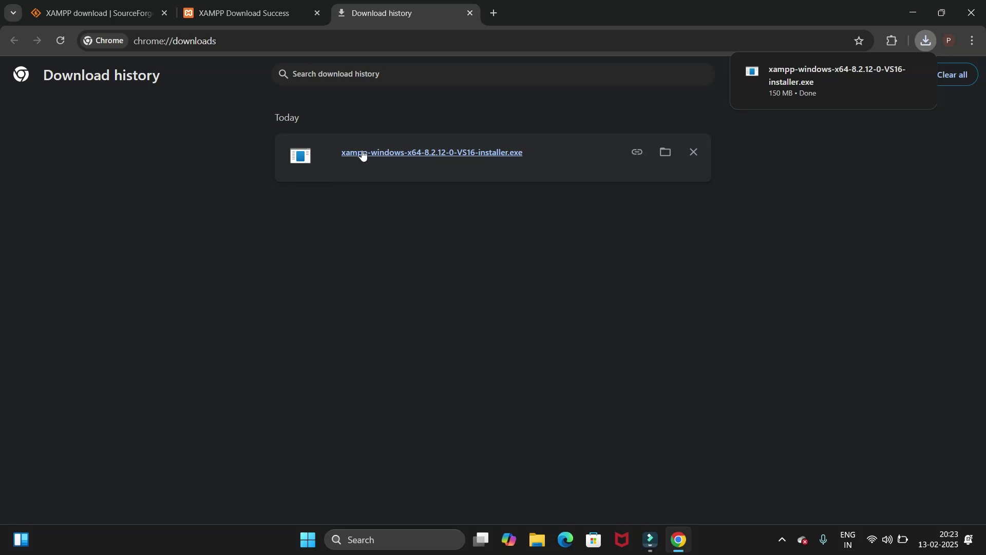
Step: Run the downloaded xampp-windows-x64-8.2.12-0-VS16-installer.exe, continue despite the antivirus notice and accept the User Account Control warning
click(424, 154)
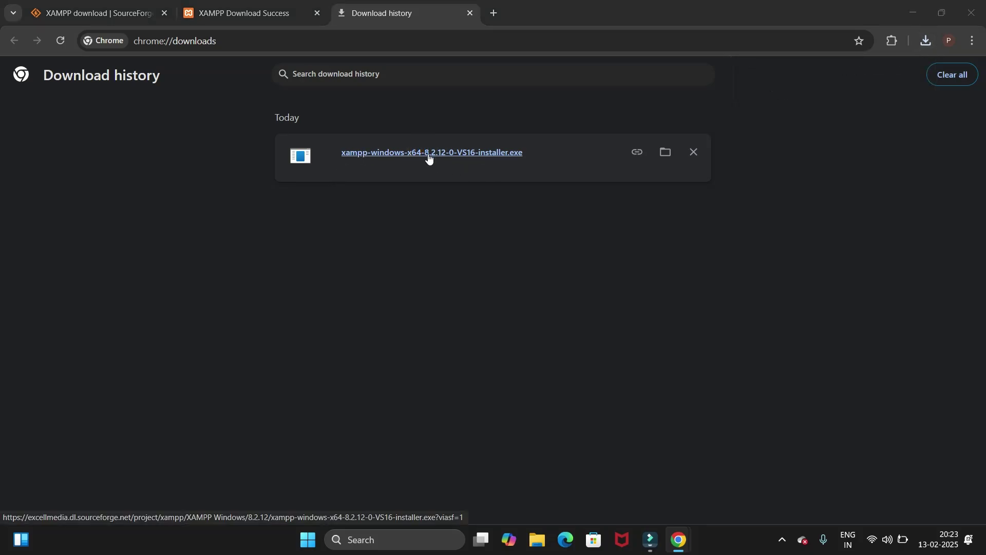
click(495, 160)
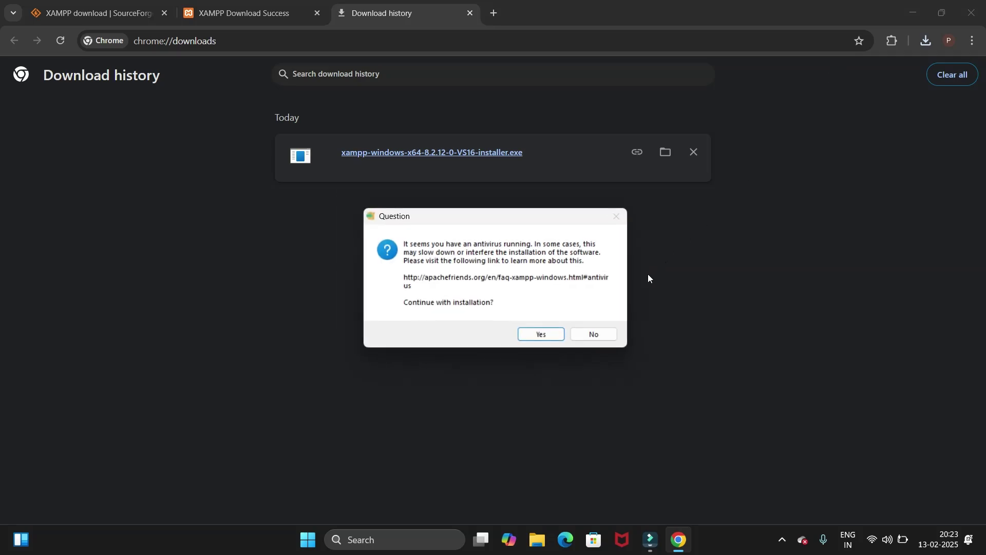
click(546, 334)
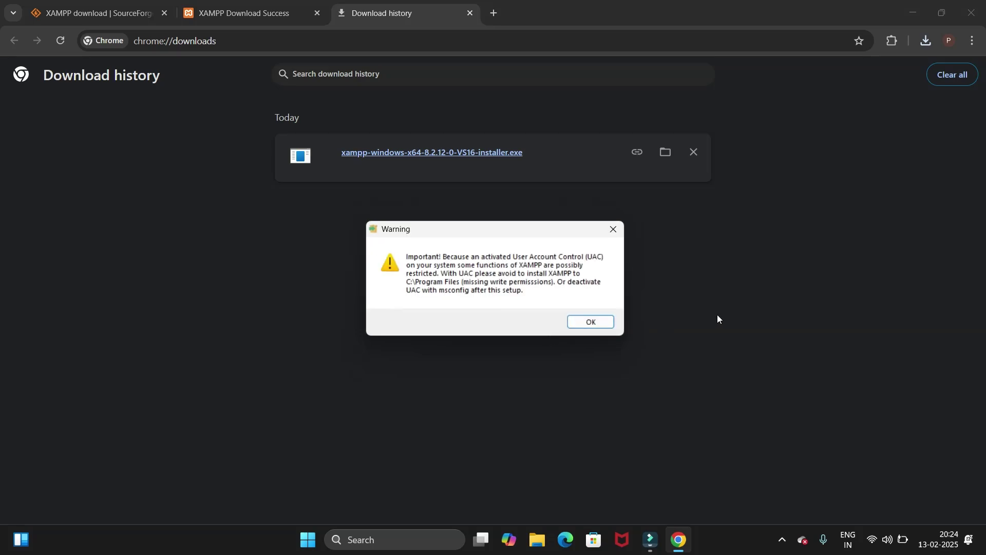
click(592, 323)
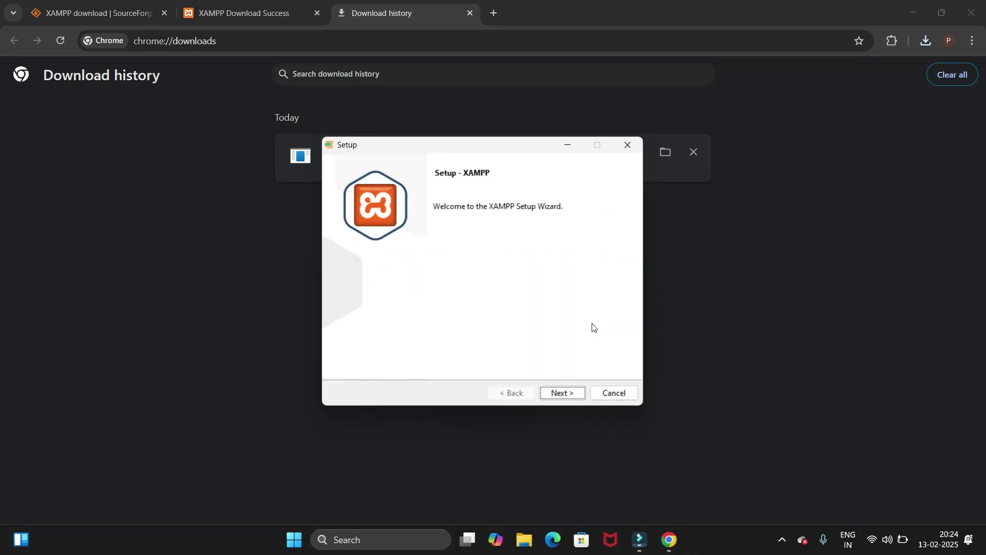
Step: Minimize the browser and move the XAMPP setup wizard higher on the desktop
click(920, 6)
click(917, 9)
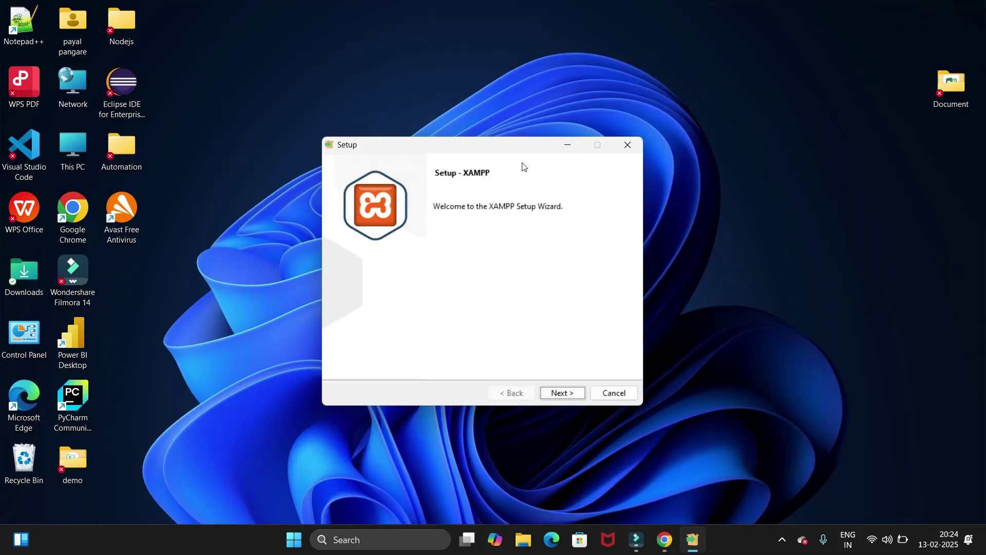
drag(499, 149, 533, 54)
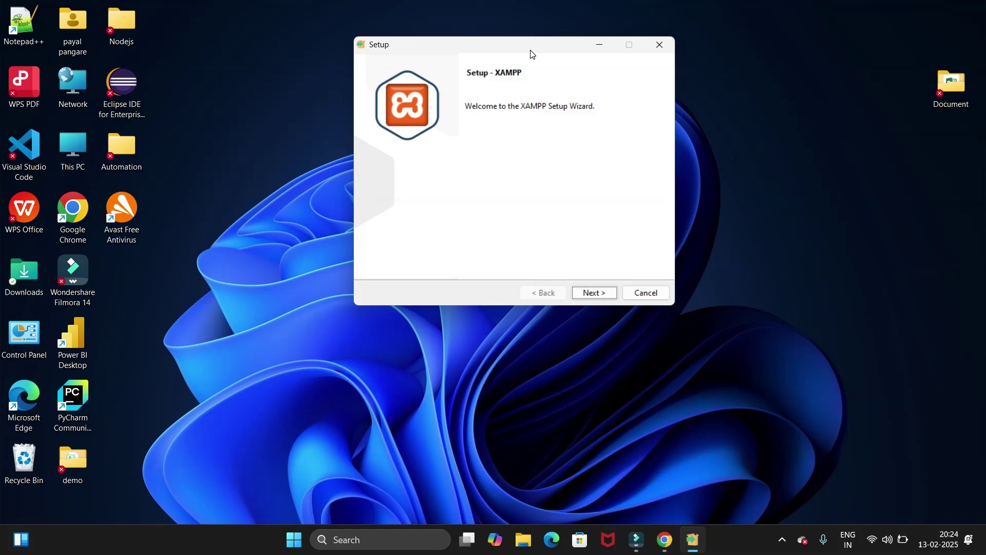
Step: Start the XAMPP setup wizard, review the component list and continue with all components selected
click(593, 296)
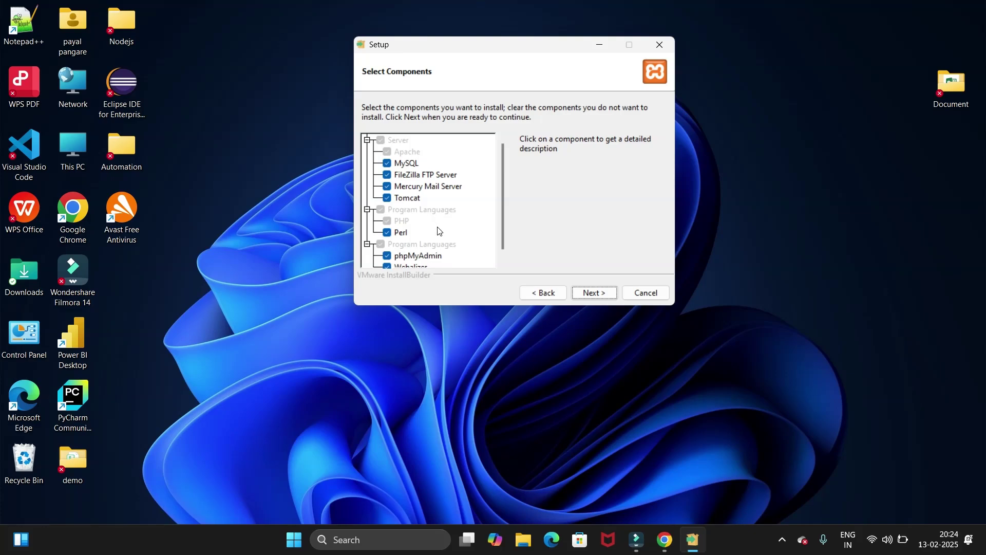
scroll(505, 236, down, 1)
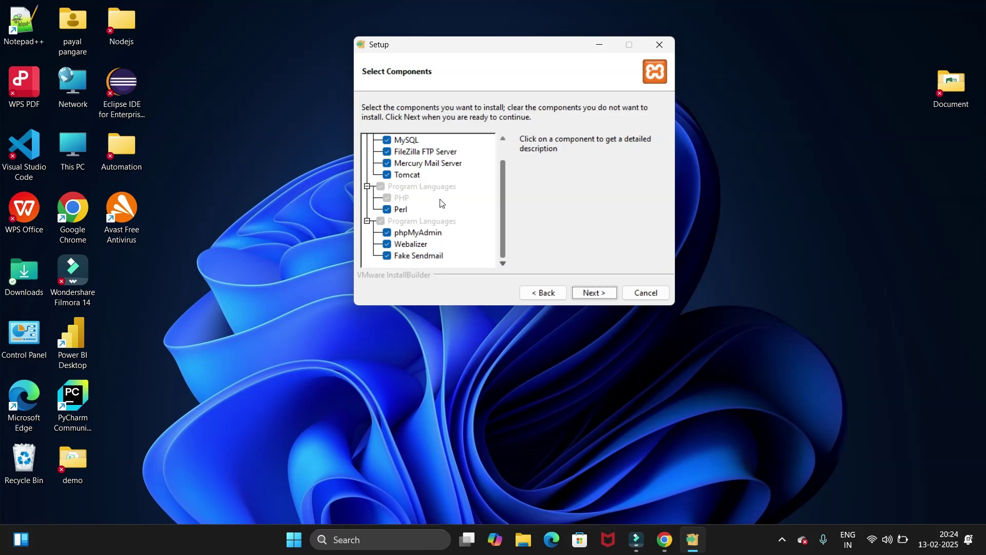
scroll(502, 203, up, 1)
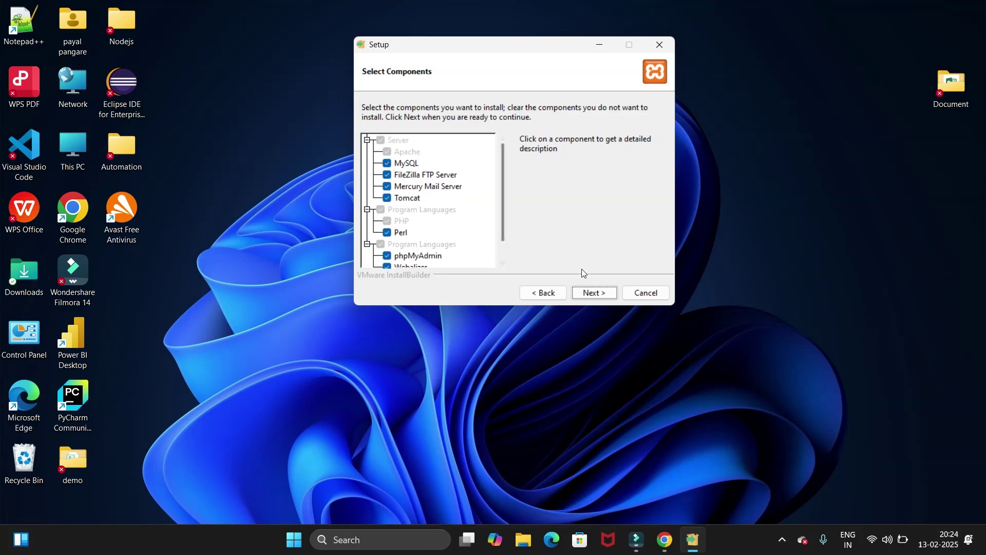
click(594, 293)
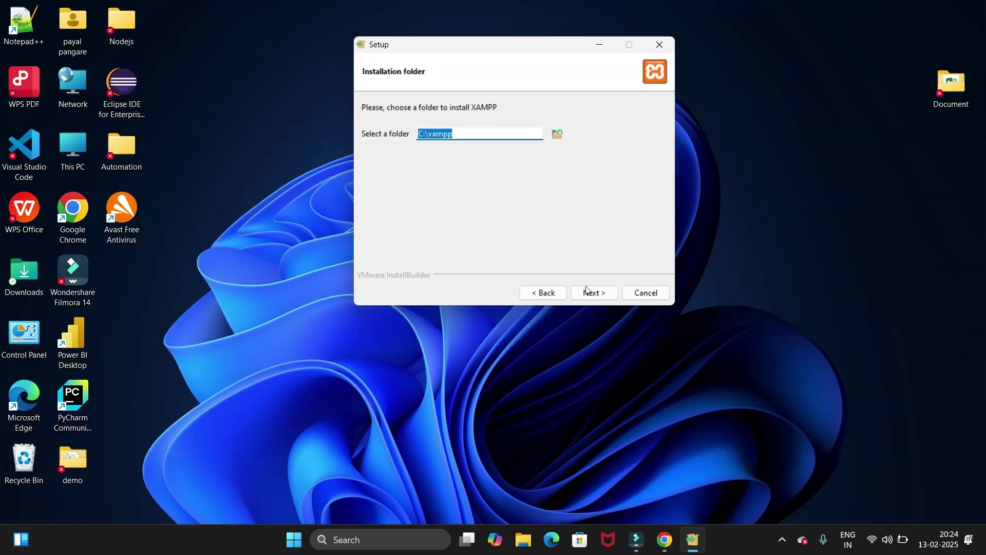
Step: Keep C:\xampp as the installation folder and continue the setup
click(490, 137)
drag(464, 136, 408, 134)
click(465, 137)
drag(465, 136, 415, 137)
click(461, 132)
click(423, 134)
click(593, 293)
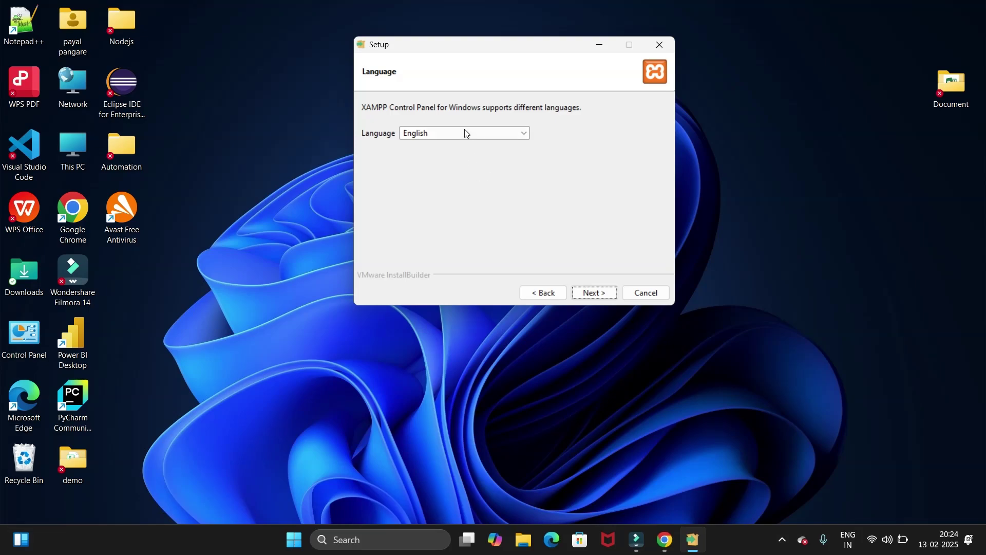
Step: Choose English as the XAMPP Control Panel language and proceed with the installation
click(462, 137)
click(443, 146)
click(596, 292)
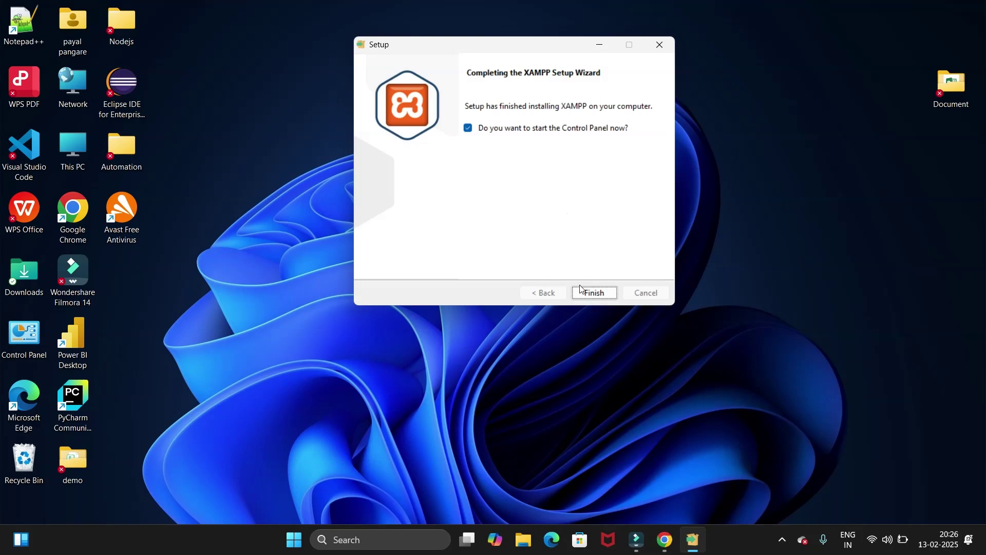
Step: Finish the setup with the Control Panel set to start, then reposition and minimize the XAMPP Control Panel window
click(594, 294)
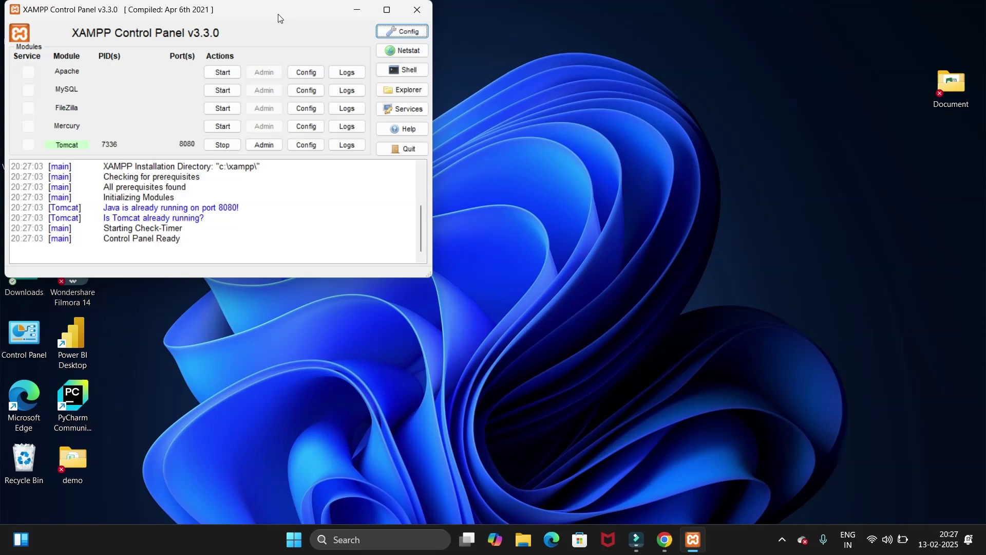
drag(280, 18, 405, 72)
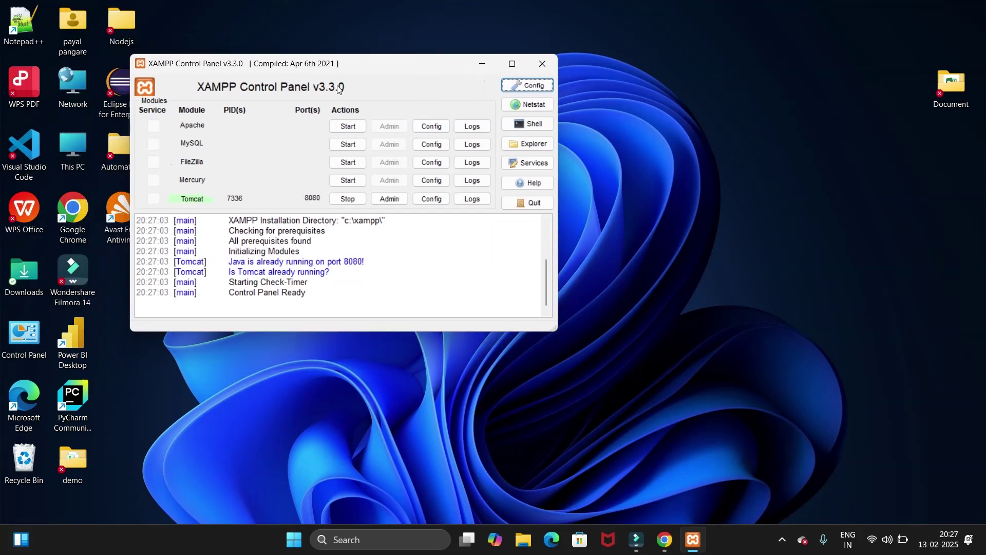
click(481, 64)
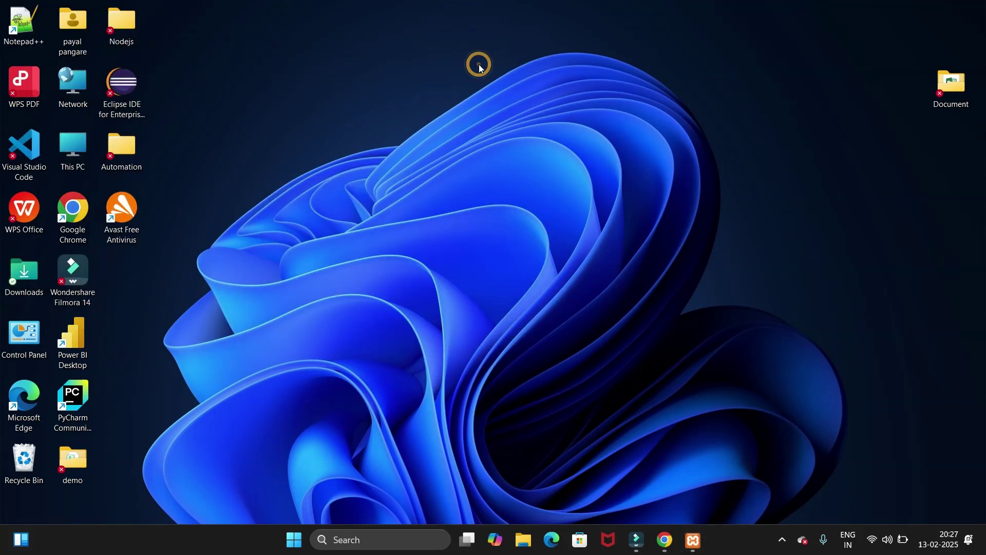
Step: Find the XAMPP Control Panel by searching Windows for "xamp", open it and move its window toward the middle of the desktop
click(366, 545)
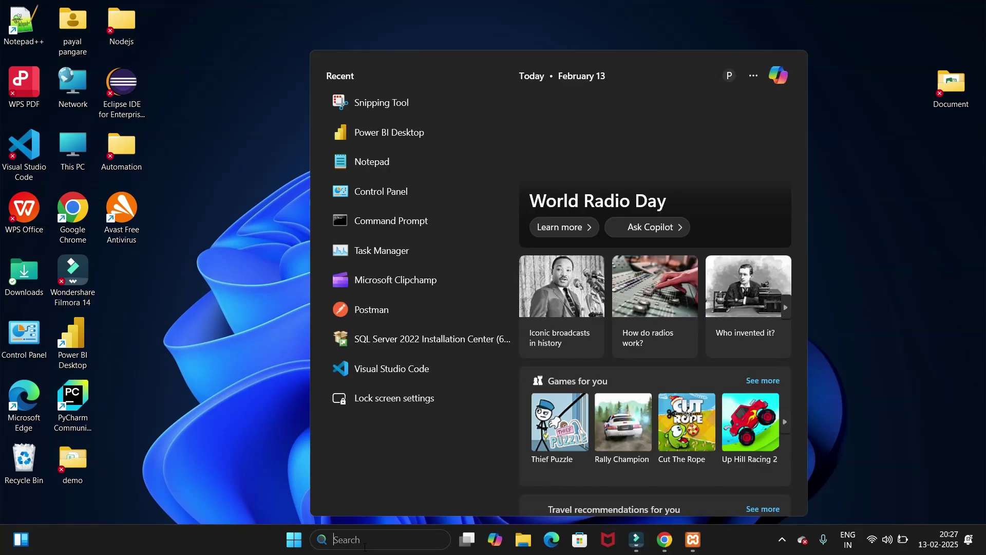
text(xamp)
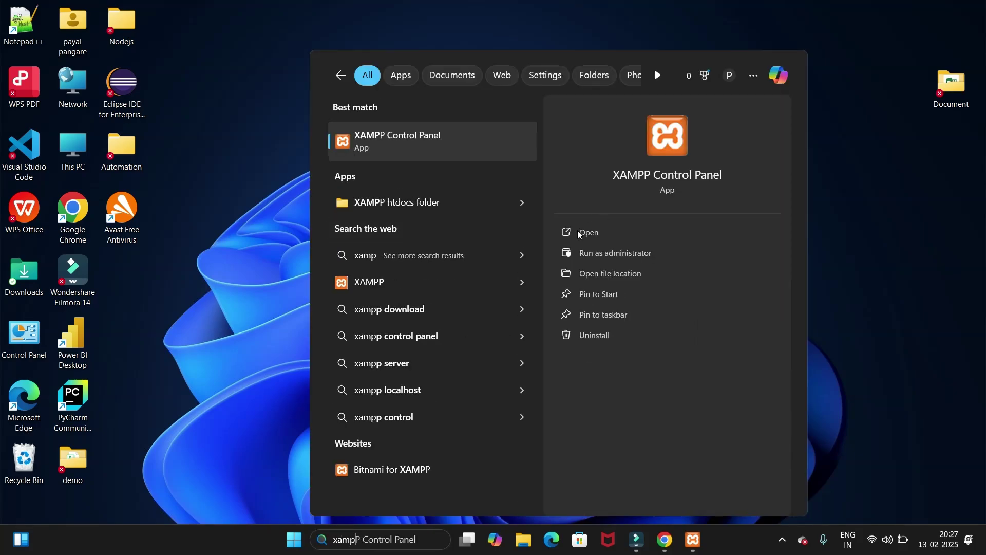
click(589, 239)
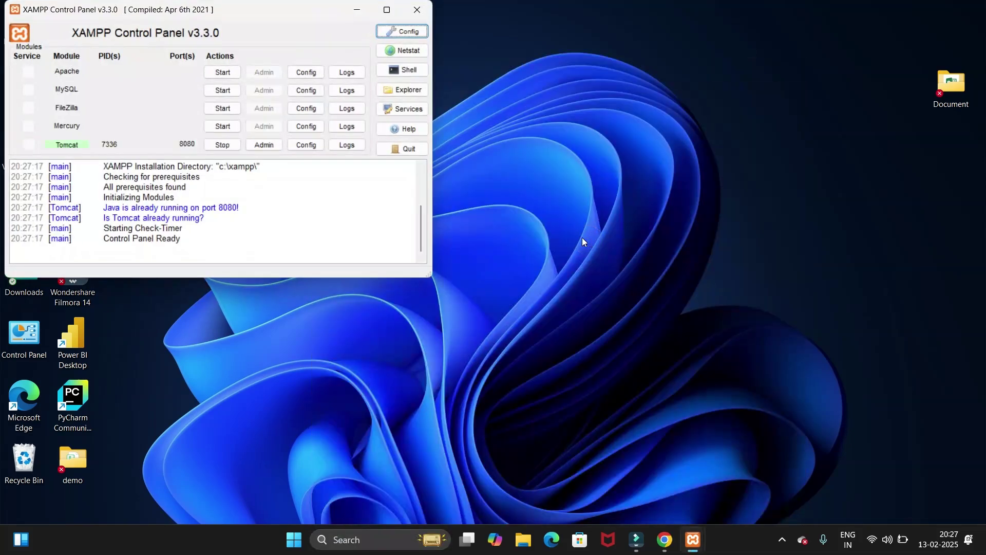
drag(288, 14, 465, 52)
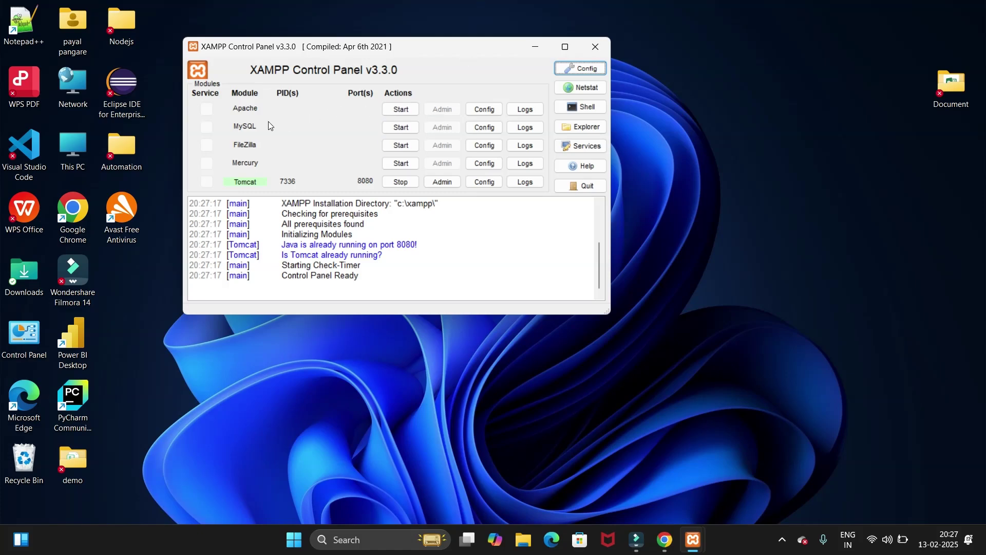
Step: Start the Apache and MySQL modules, and minimize the XAMPP Control Panel
click(400, 110)
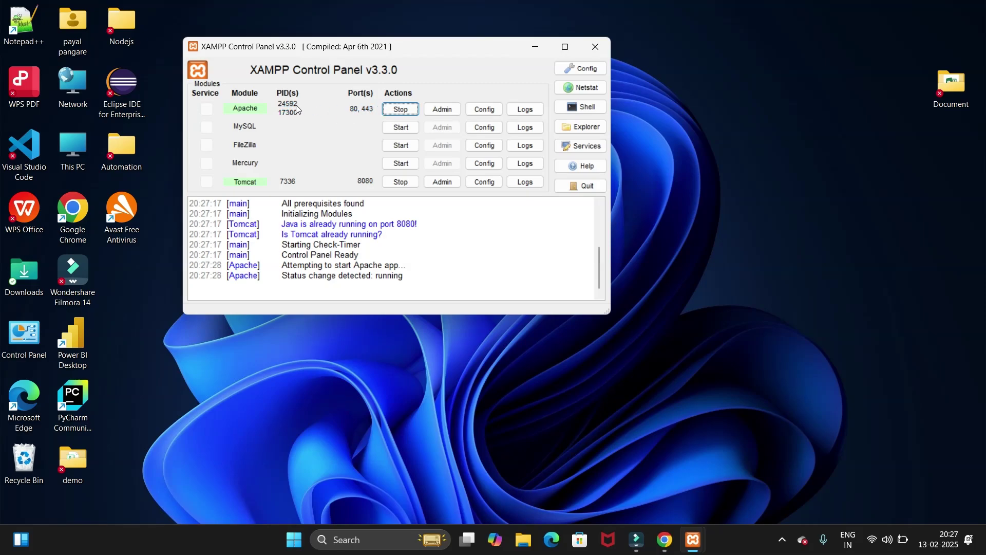
click(401, 127)
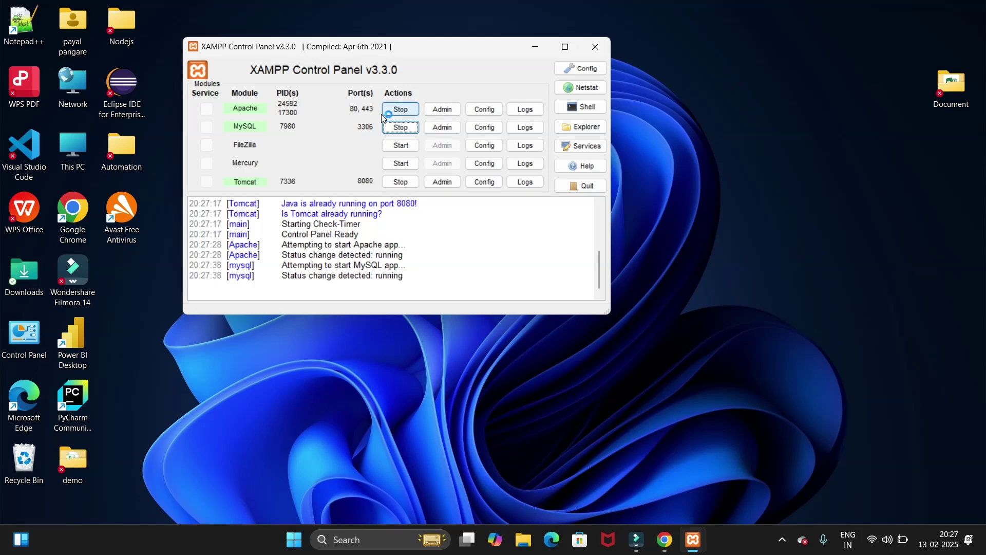
click(534, 48)
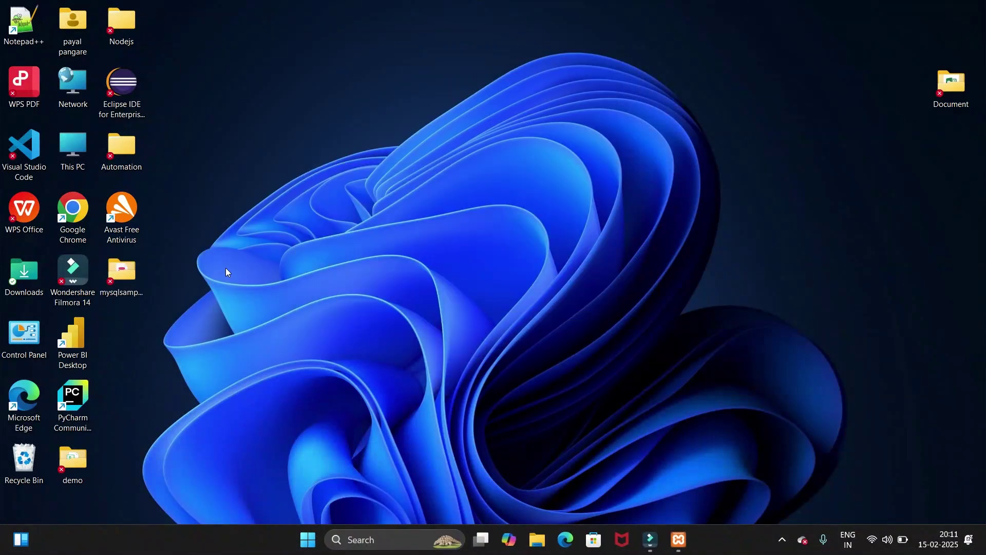
Step: Open the mysqlsampledatabase folder from the desktop and open mysqlsampledatabase.sql in Notepad++ for editing
click(231, 333)
drag(133, 274, 315, 211)
double_click(315, 215)
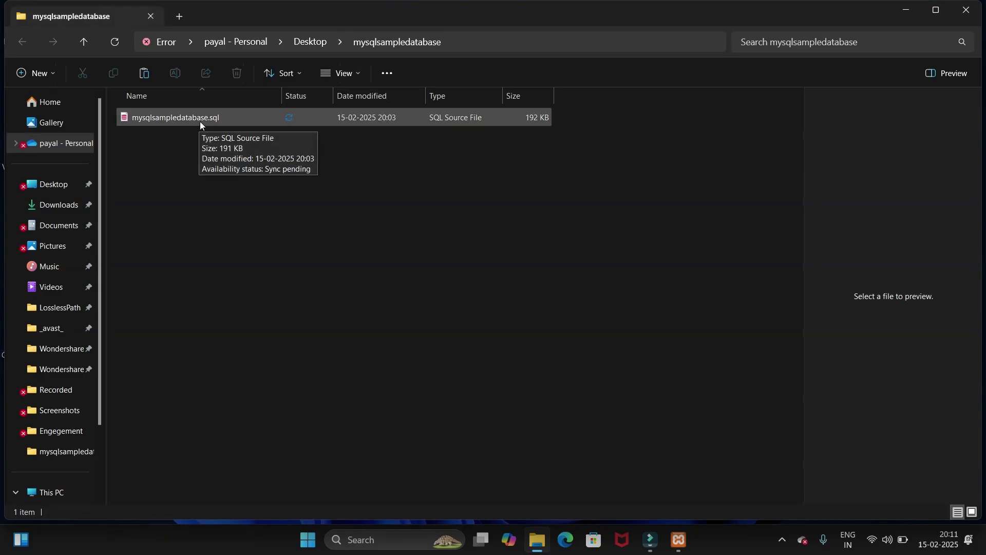
click(200, 122)
right_click(210, 123)
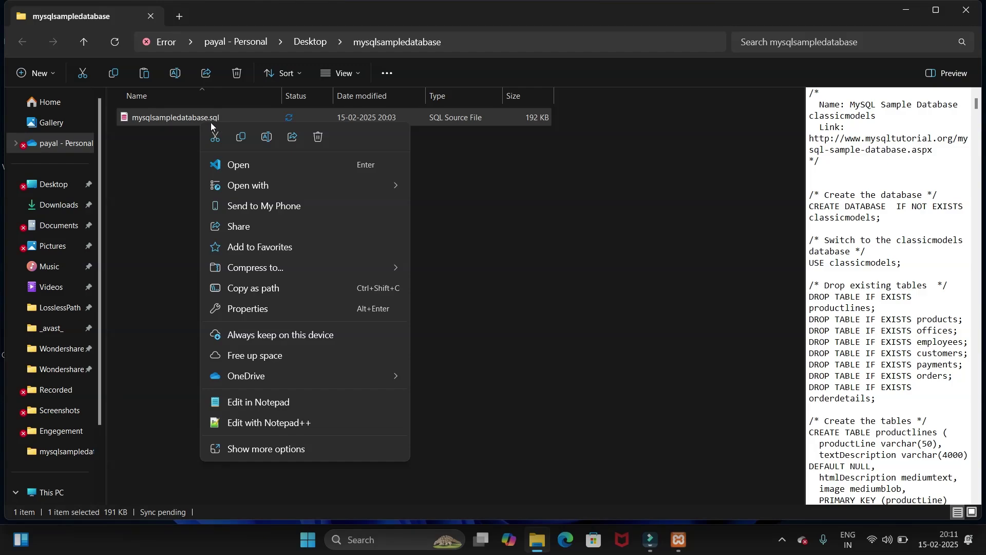
click(273, 422)
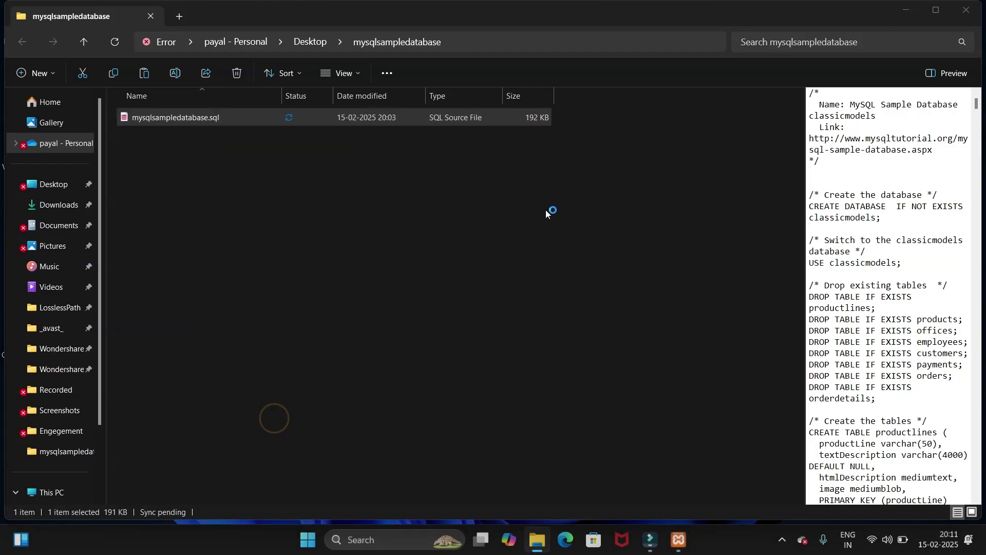
Step: Examine the script's CREATE DATABASE statement for classicmodels and the table names in its DROP TABLE statements
scroll(668, 215, down, 2)
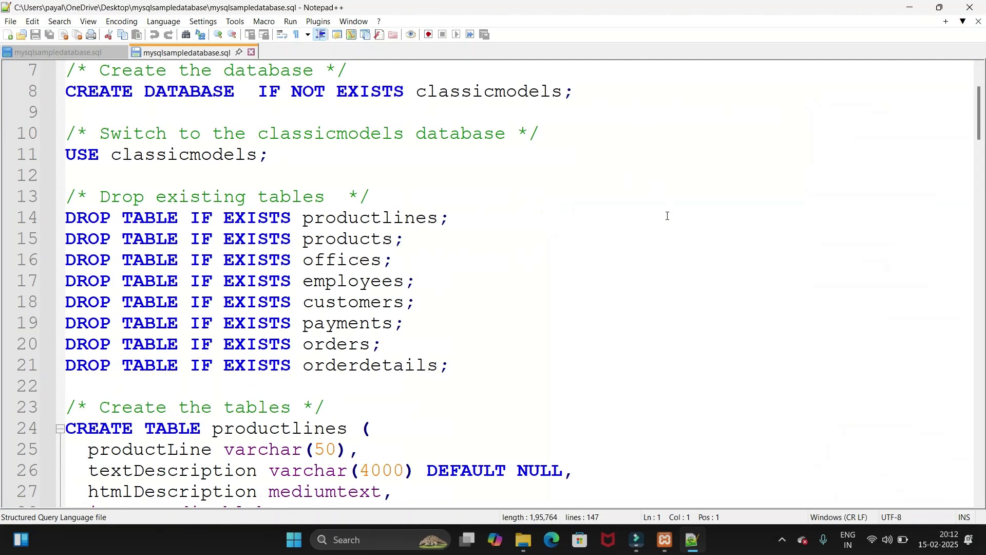
scroll(668, 215, up, 2)
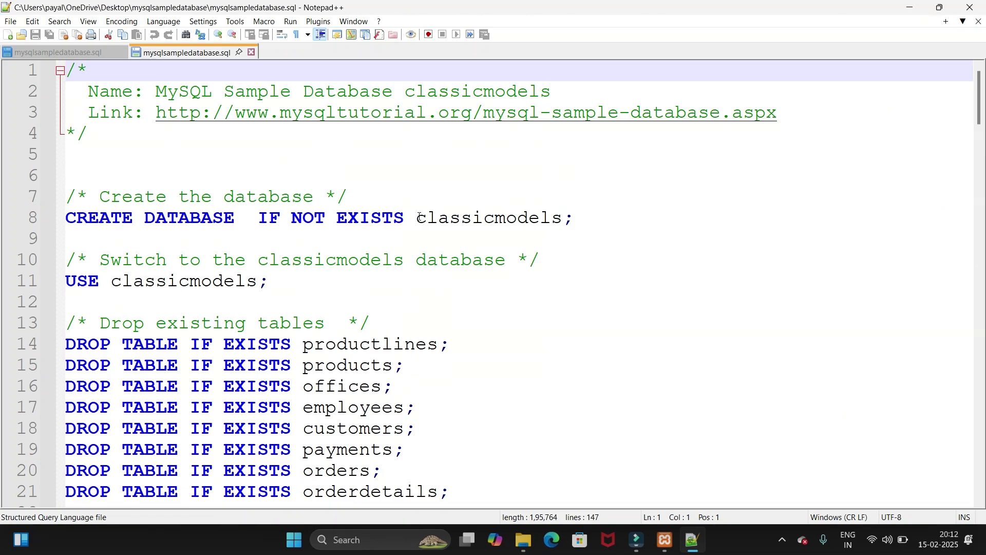
drag(418, 217, 563, 217)
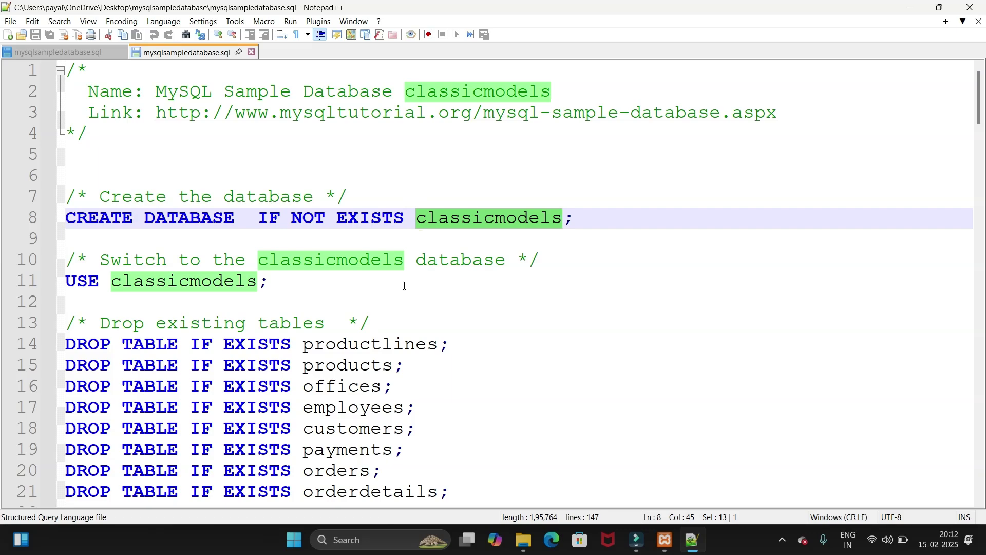
scroll(404, 285, down, 2)
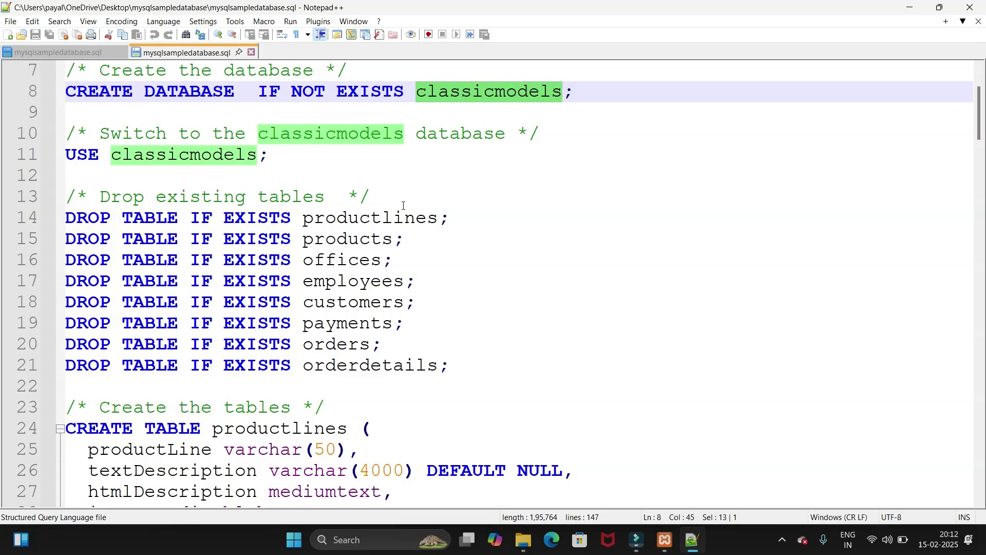
double_click(389, 217)
double_click(362, 238)
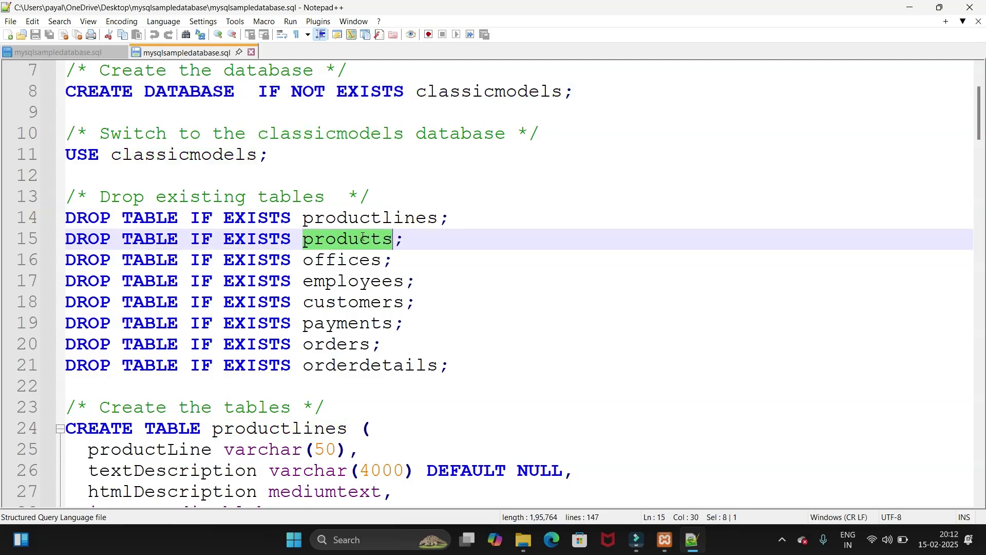
double_click(344, 260)
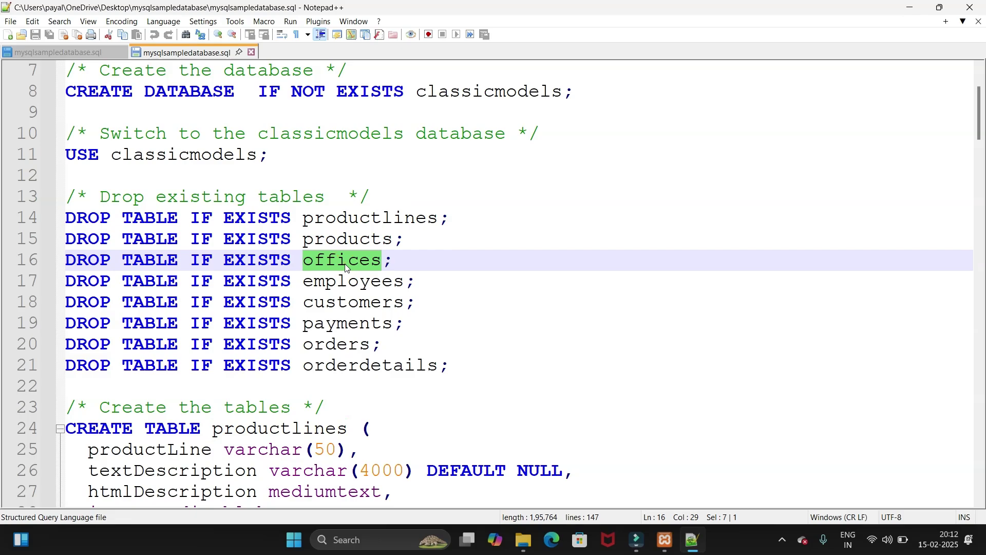
double_click(349, 307)
double_click(345, 321)
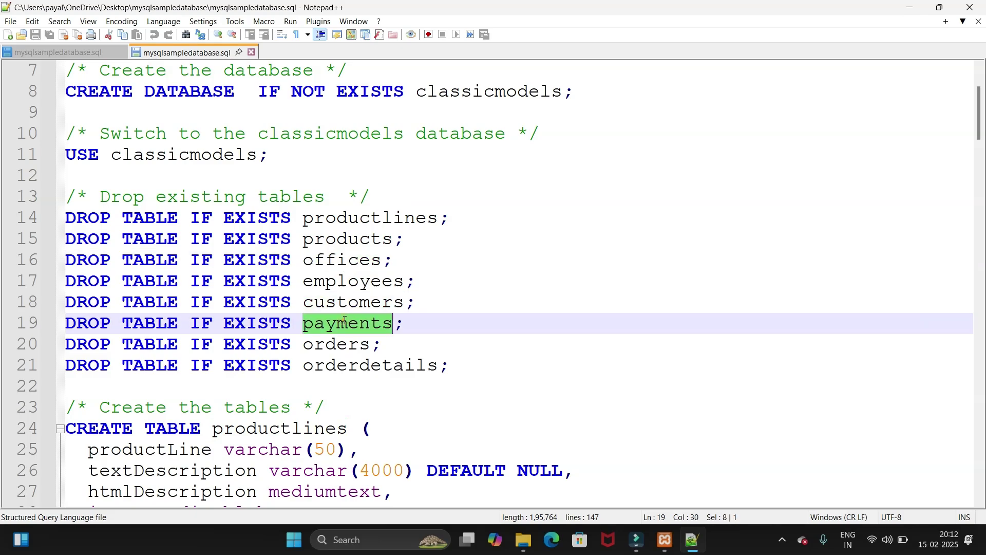
double_click(343, 345)
double_click(346, 365)
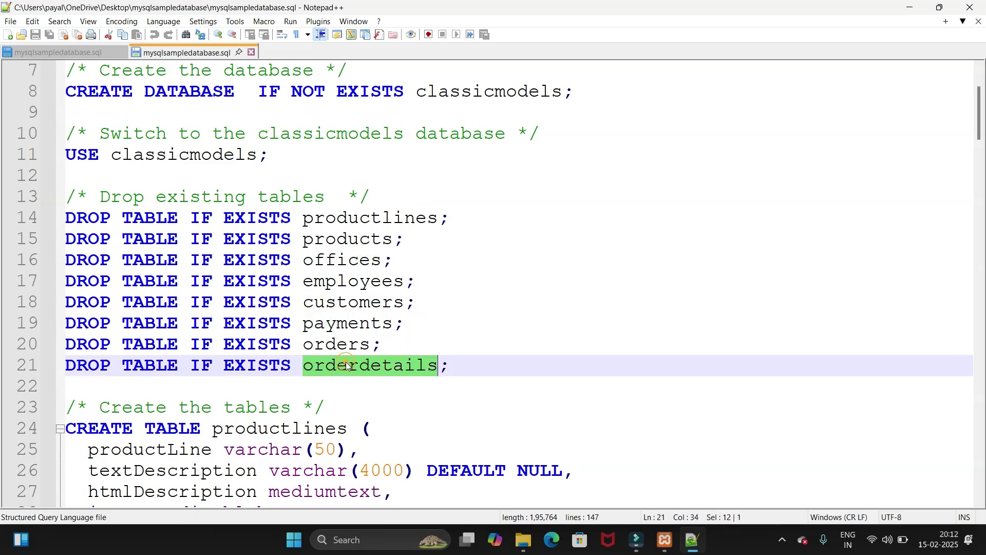
Step: Examine the column and key definitions in the CREATE TABLE statements for productlines and products
scroll(347, 366, down, 3)
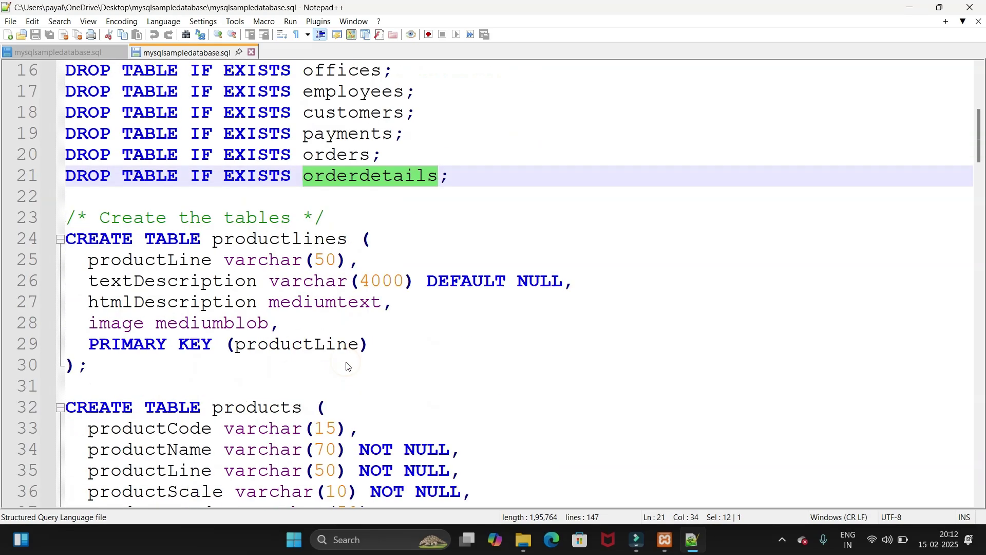
double_click(291, 241)
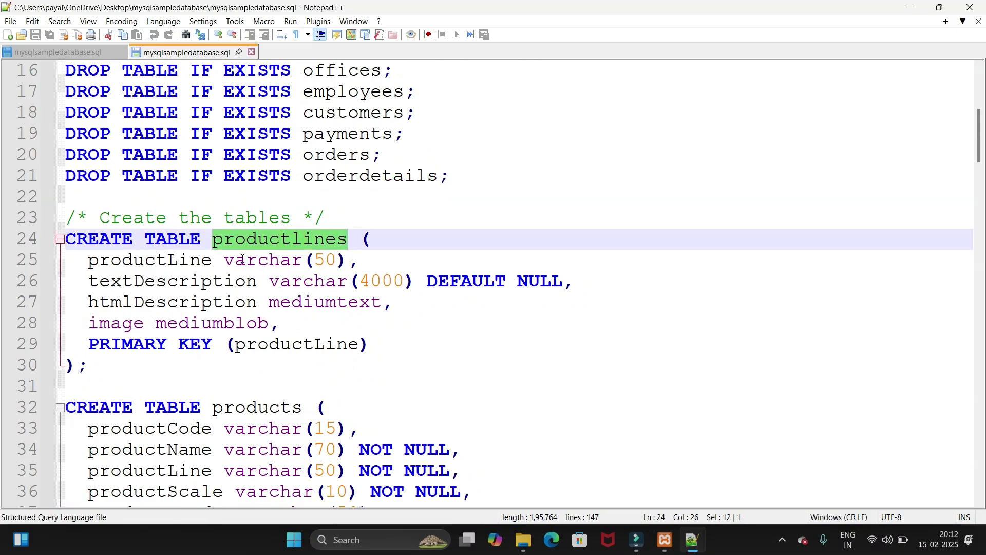
double_click(169, 262)
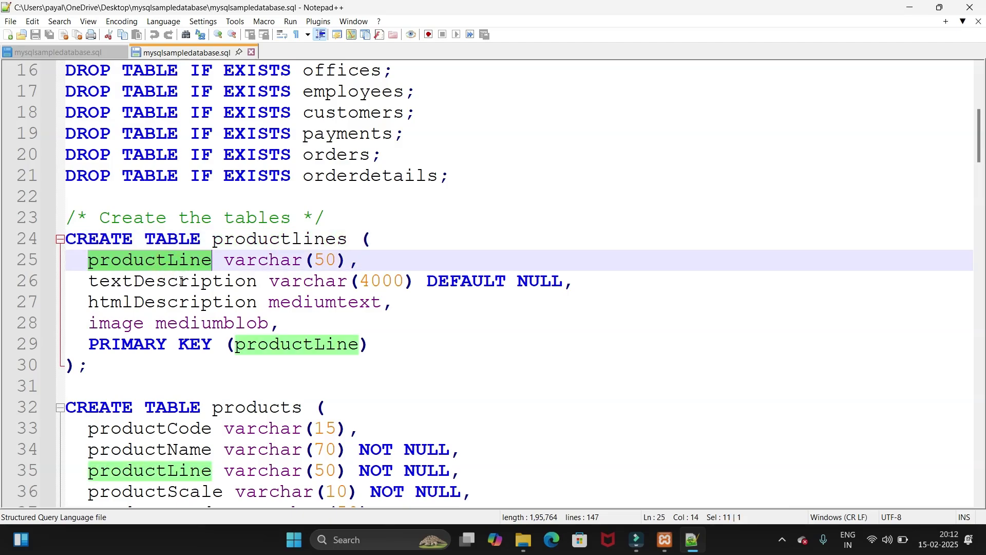
double_click(182, 281)
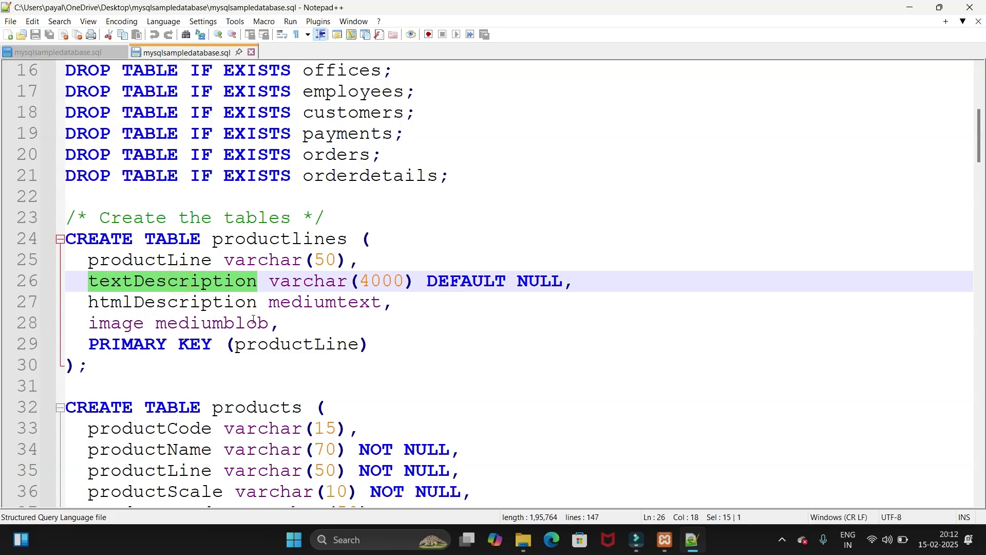
scroll(253, 319, down, 1)
scroll(253, 320, down, 1)
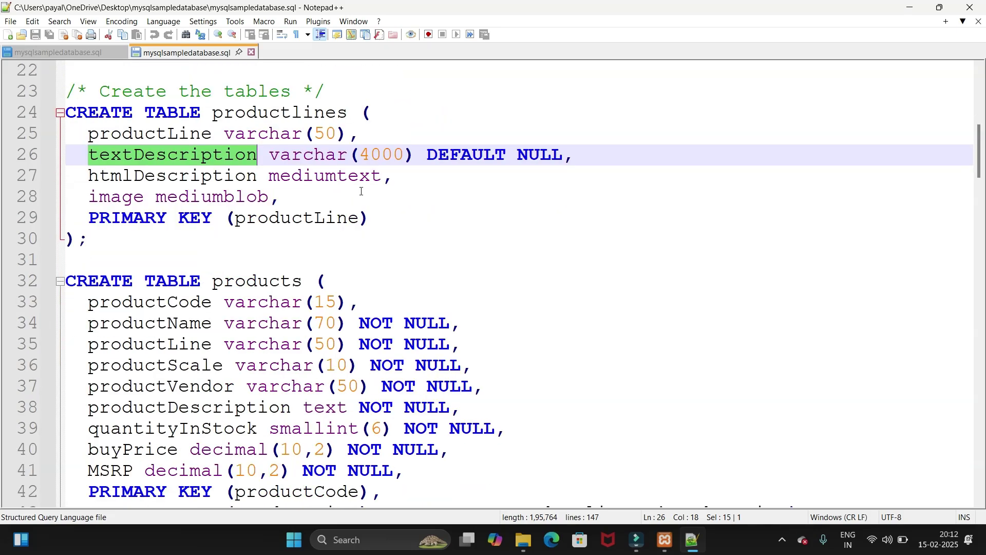
scroll(361, 191, down, 1)
double_click(275, 217)
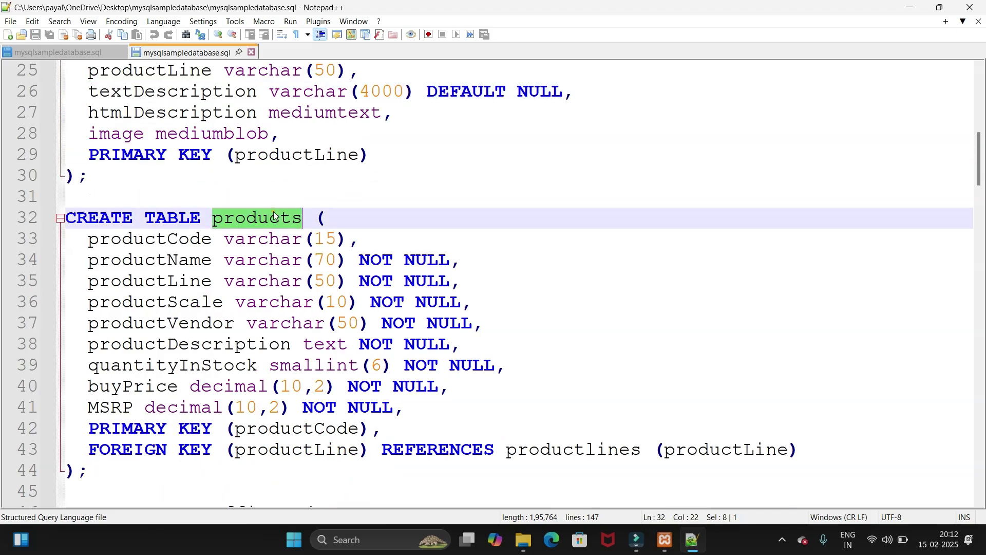
double_click(173, 239)
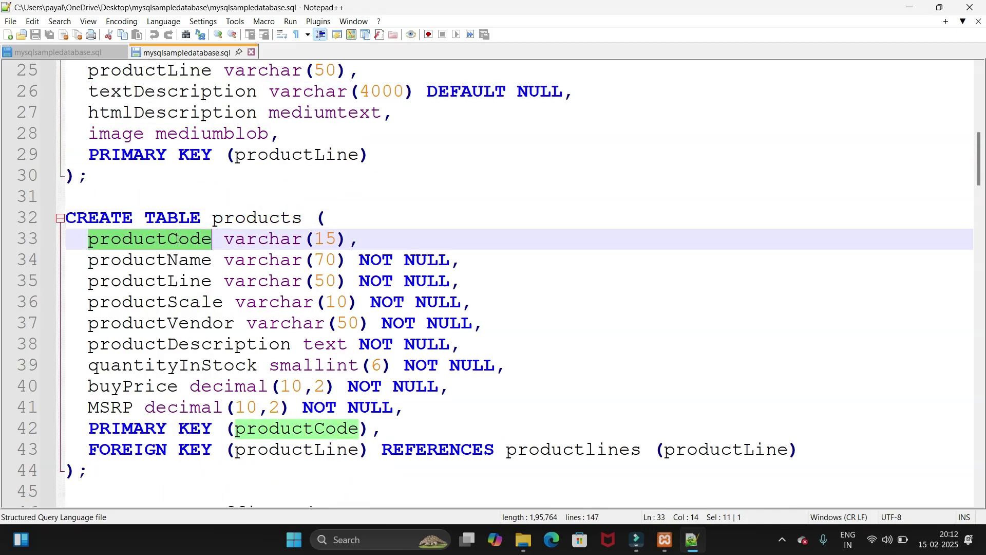
double_click(169, 259)
double_click(167, 280)
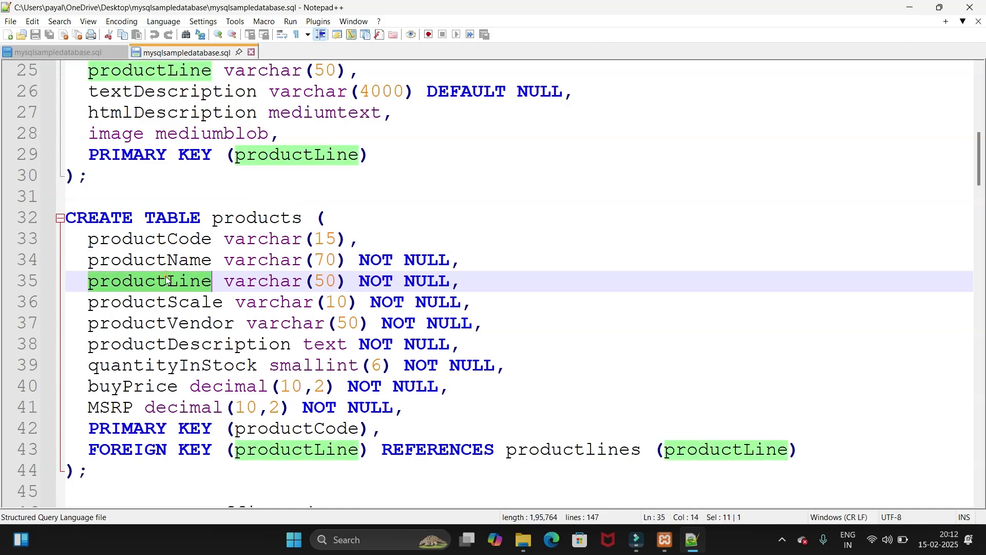
double_click(175, 303)
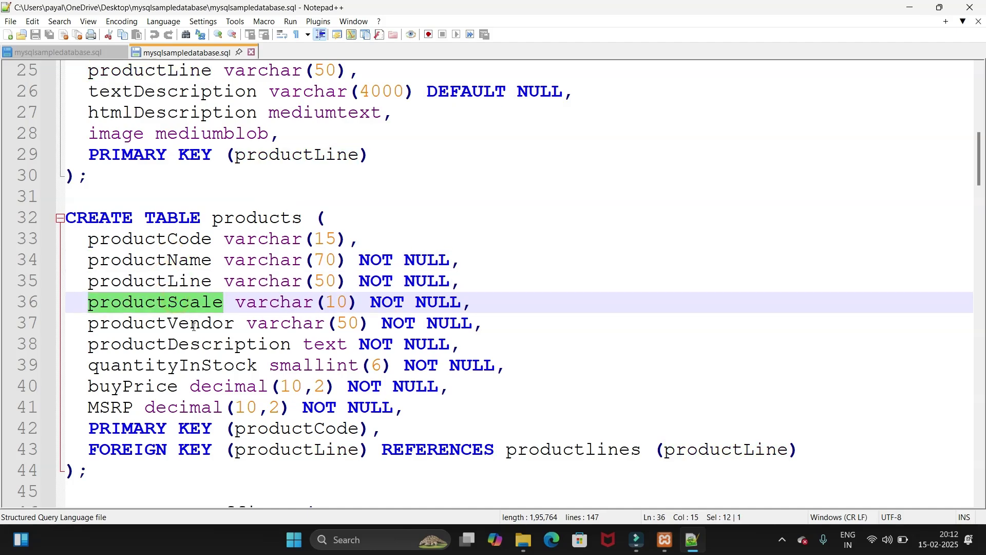
double_click(181, 324)
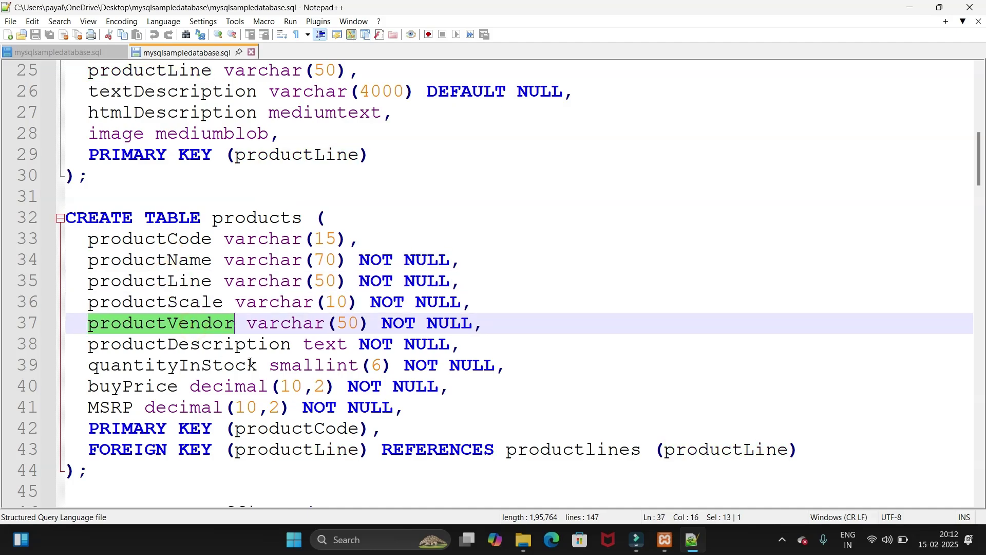
scroll(250, 363, down, 2)
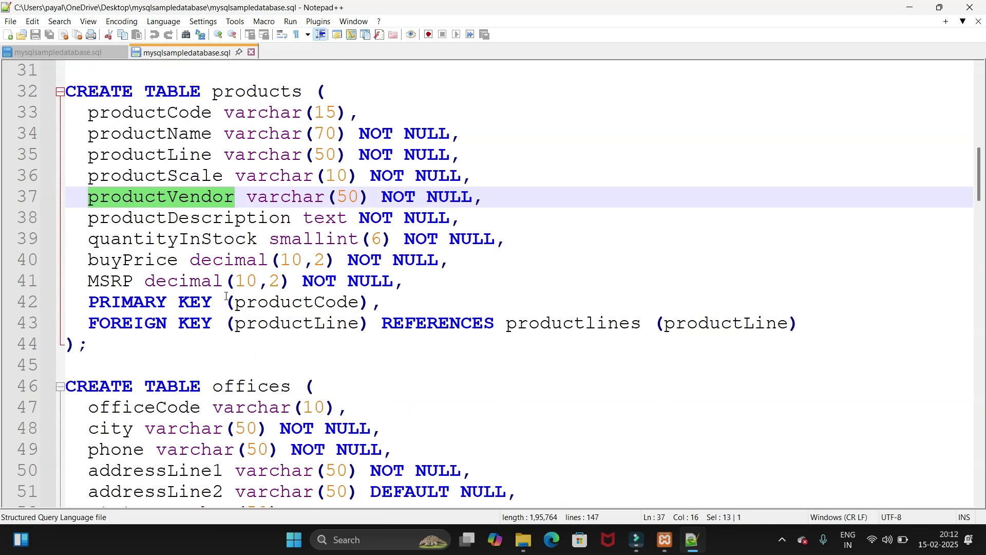
Step: Examine the offices and employees table definitions, recheck the script's opening statements and minimize Notepad++
scroll(226, 297, down, 4)
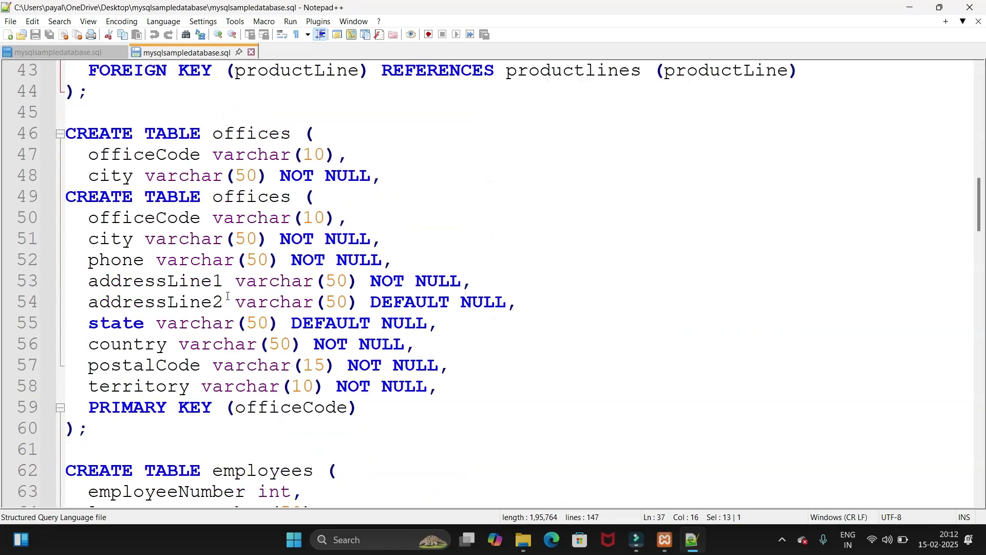
double_click(266, 139)
double_click(156, 157)
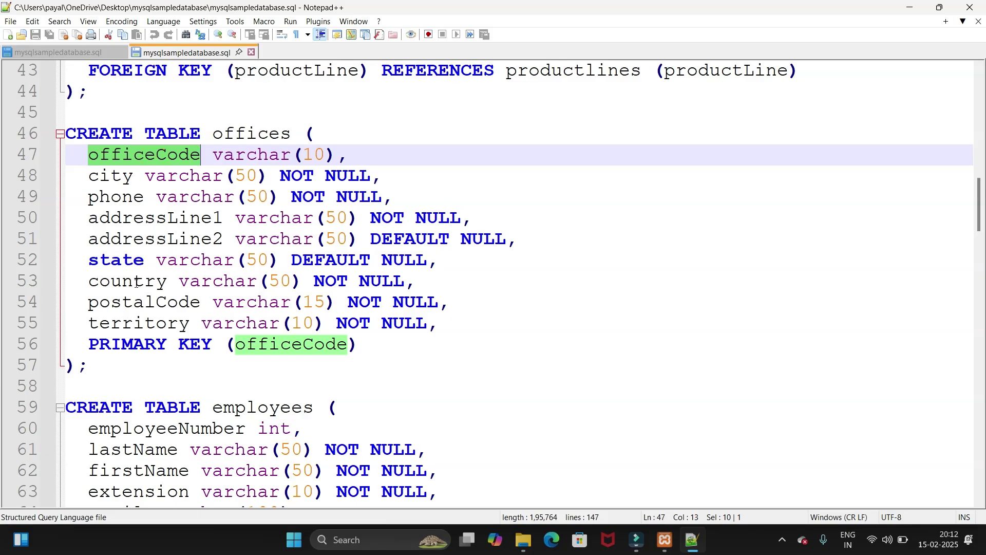
scroll(136, 283, down, 2)
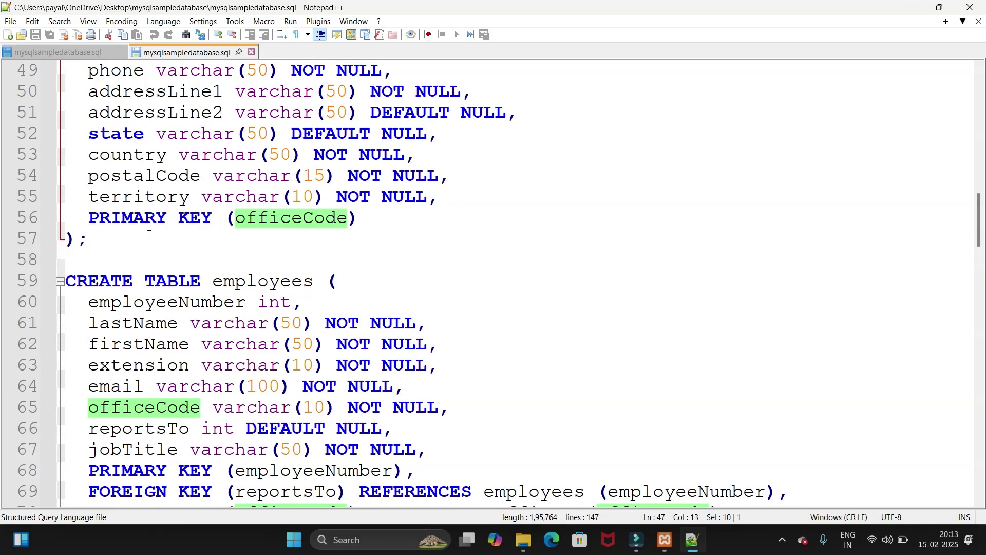
scroll(149, 234, up, 16)
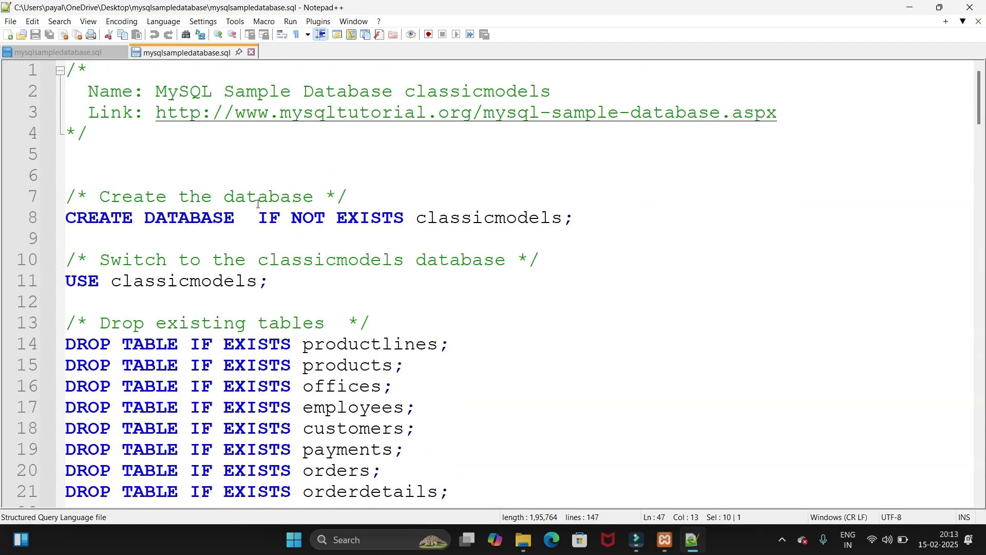
scroll(258, 204, down, 3)
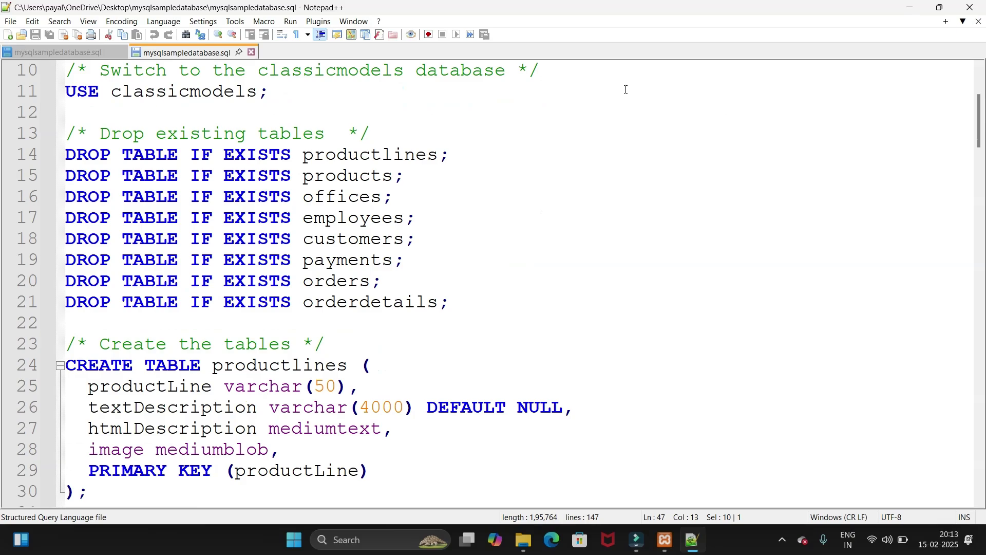
click(909, 7)
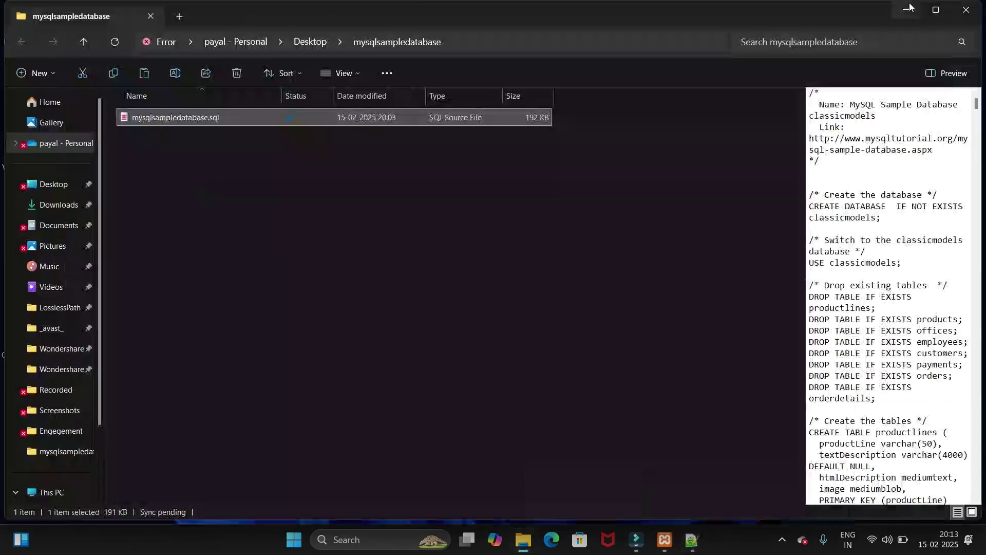
Step: Minimize the folder window, open localhost in Google Chrome and go to phpMyAdmin from the XAMPP dashboard
click(909, 9)
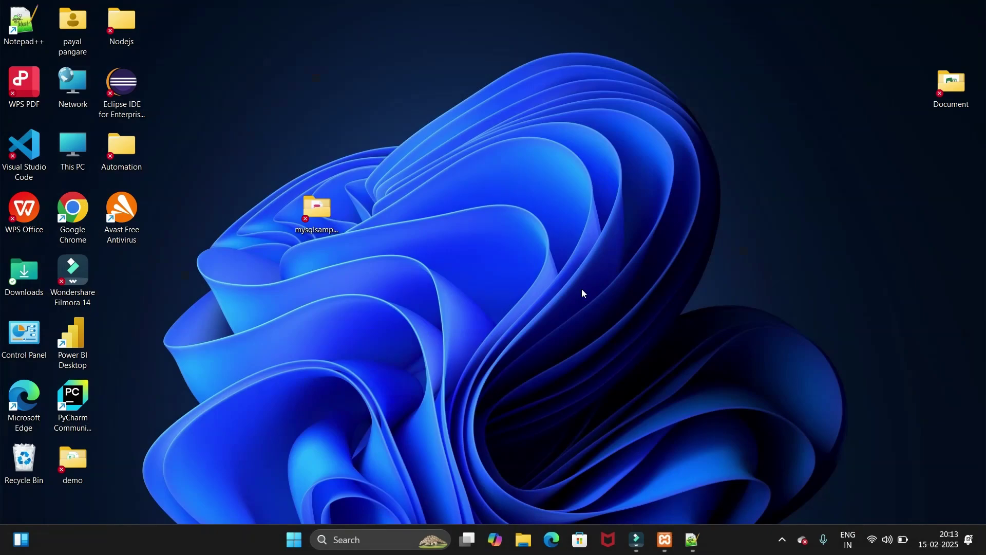
double_click(75, 221)
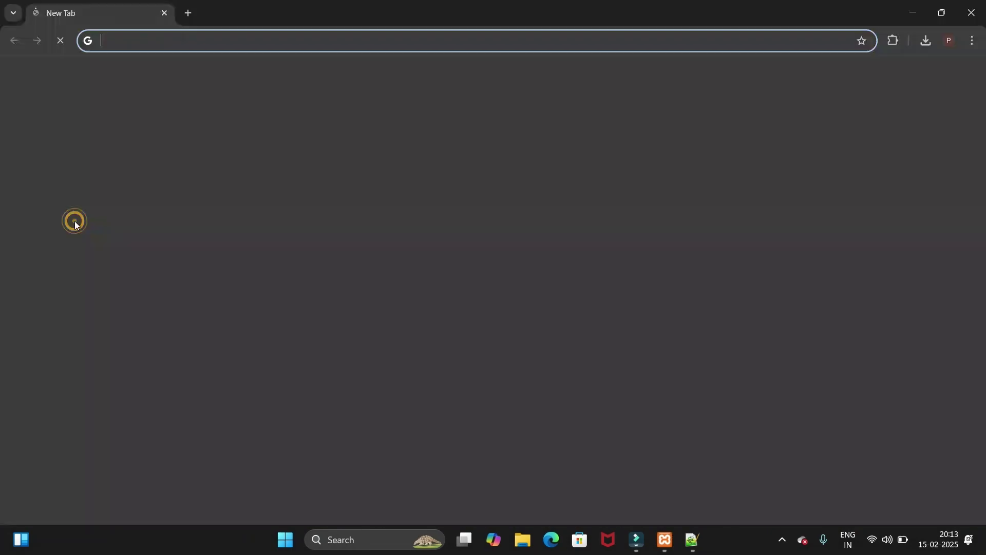
text(lo)
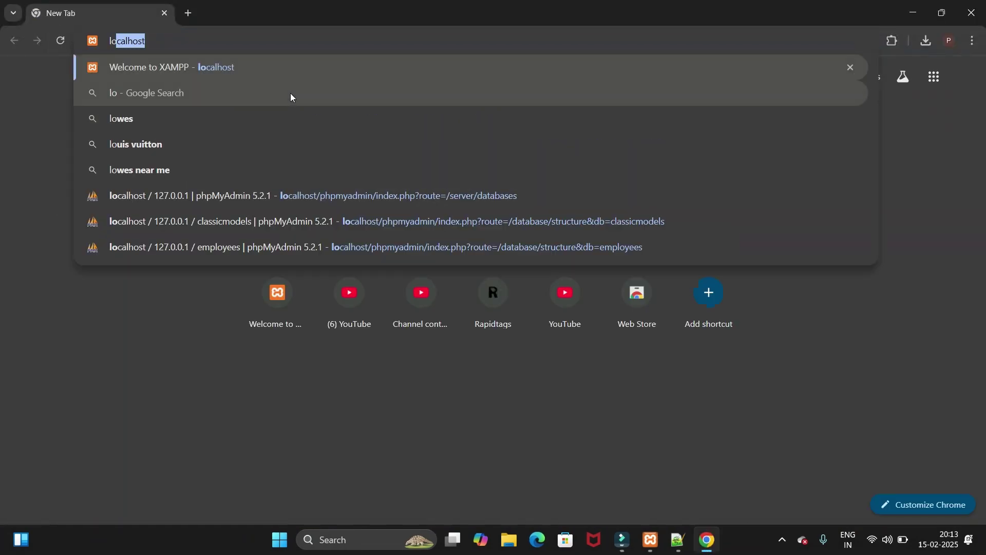
text(calhost)
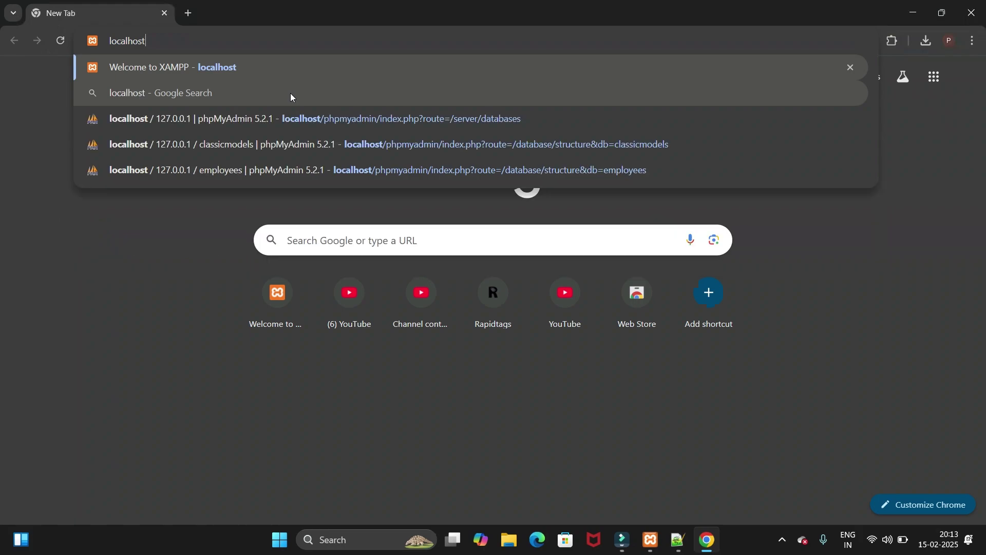
key(Return)
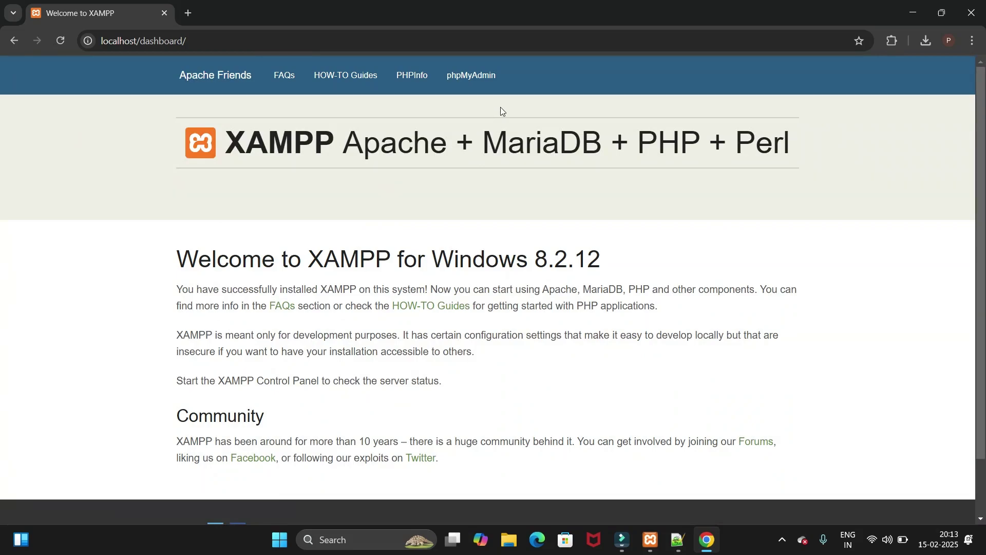
click(474, 82)
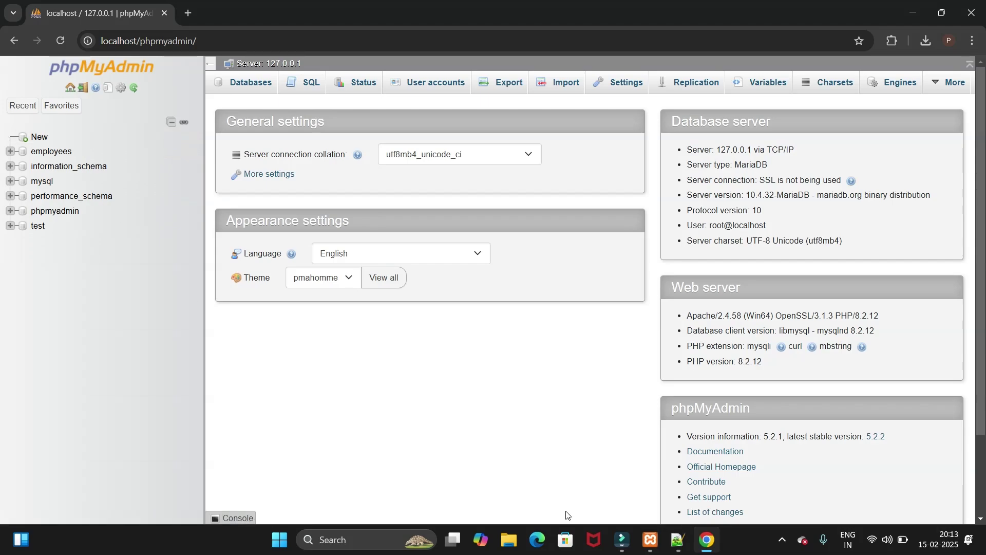
Step: Recheck the opening statements of mysqlsampledatabase.sql in Notepad++, and open phpMyAdmin's server-level Import page in Chrome
click(676, 545)
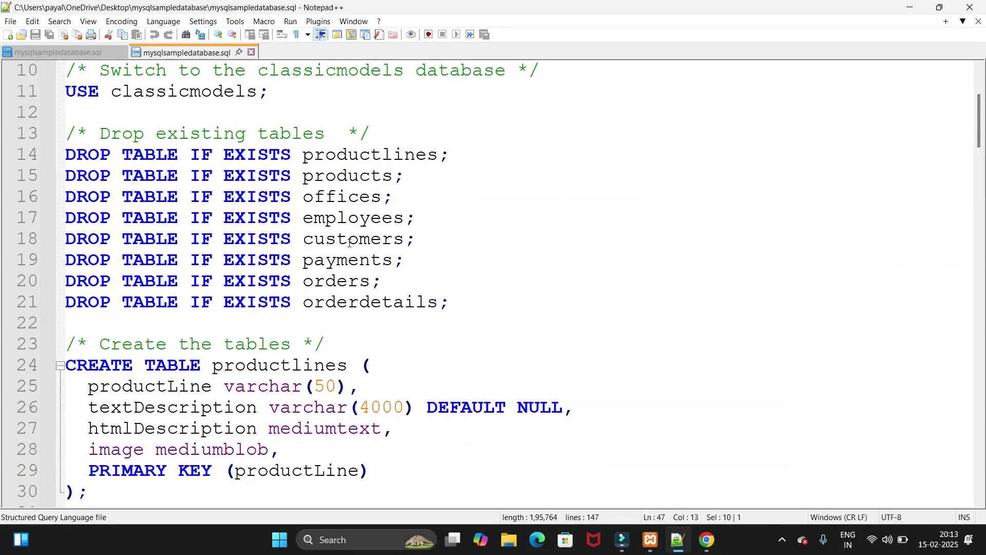
scroll(350, 242, up, 3)
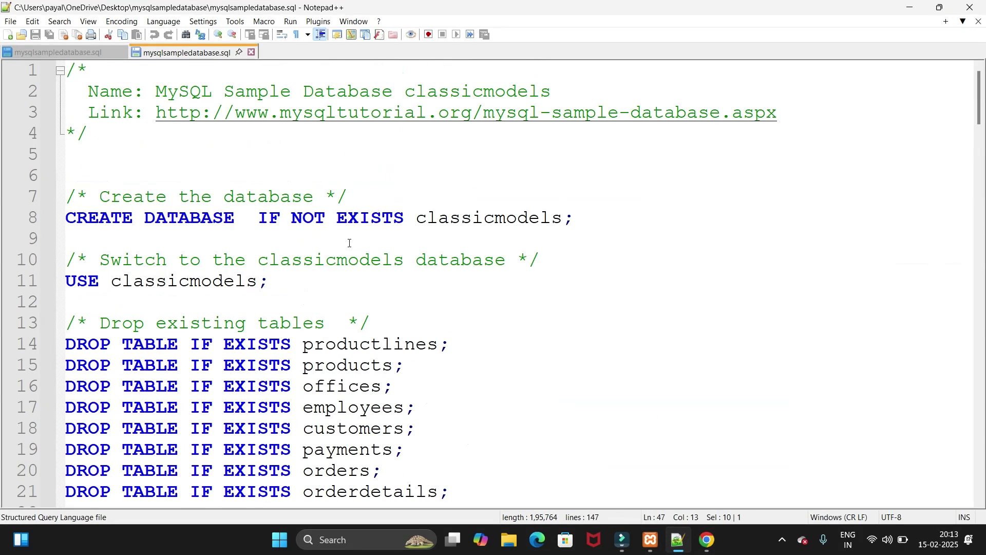
click(909, 7)
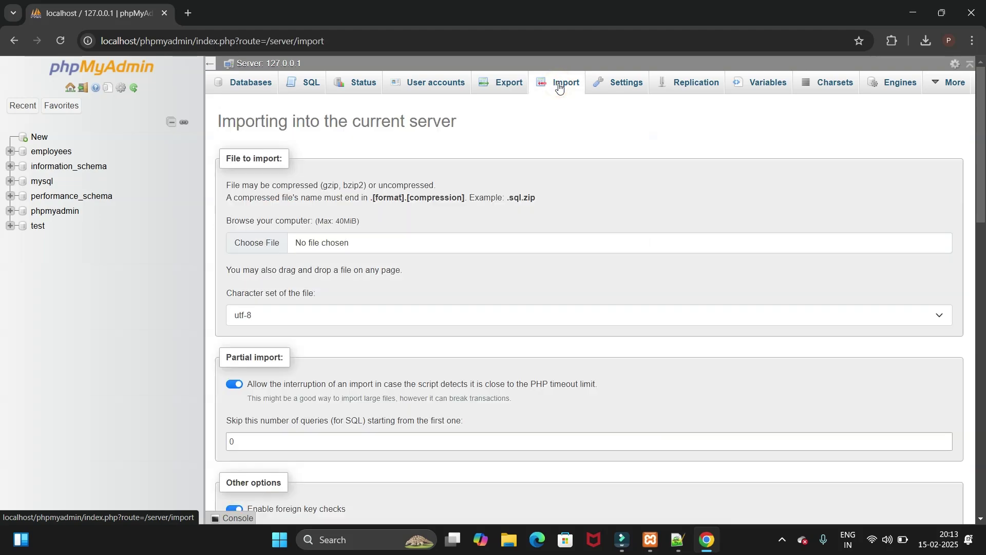
scroll(344, 289, down, 1)
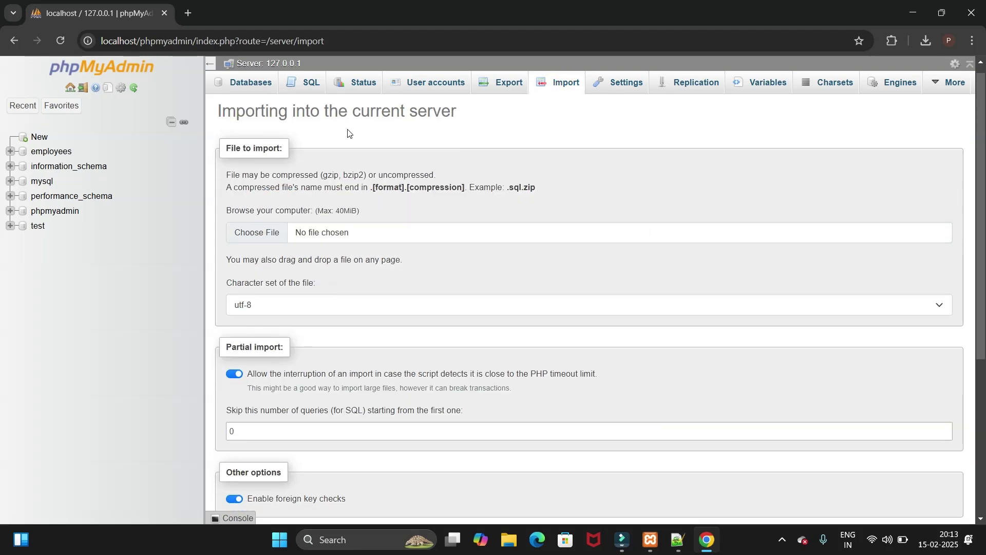
drag(223, 110, 463, 114)
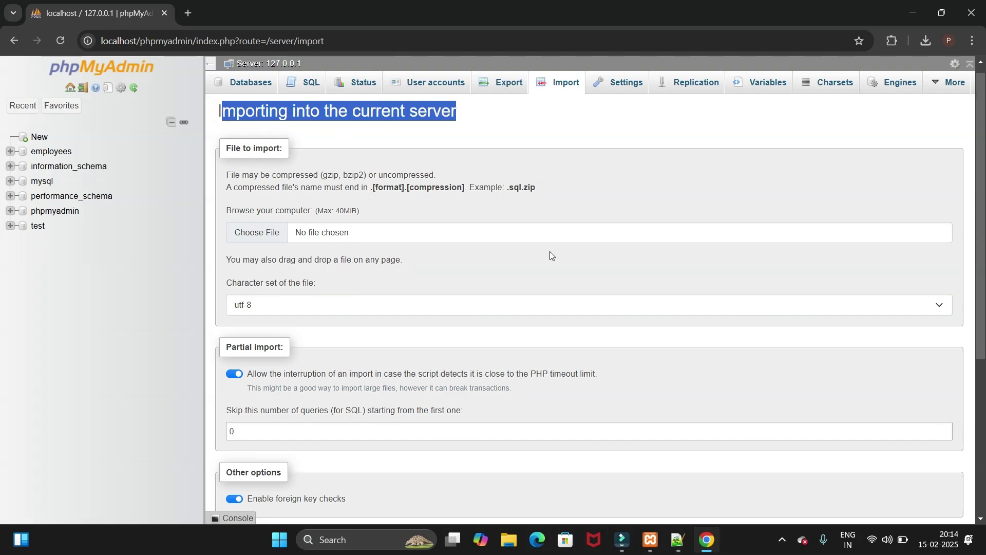
Step: Check the contents of the mysqlsampledatabase folder on the desktop and return to the Import page in Chrome
click(913, 5)
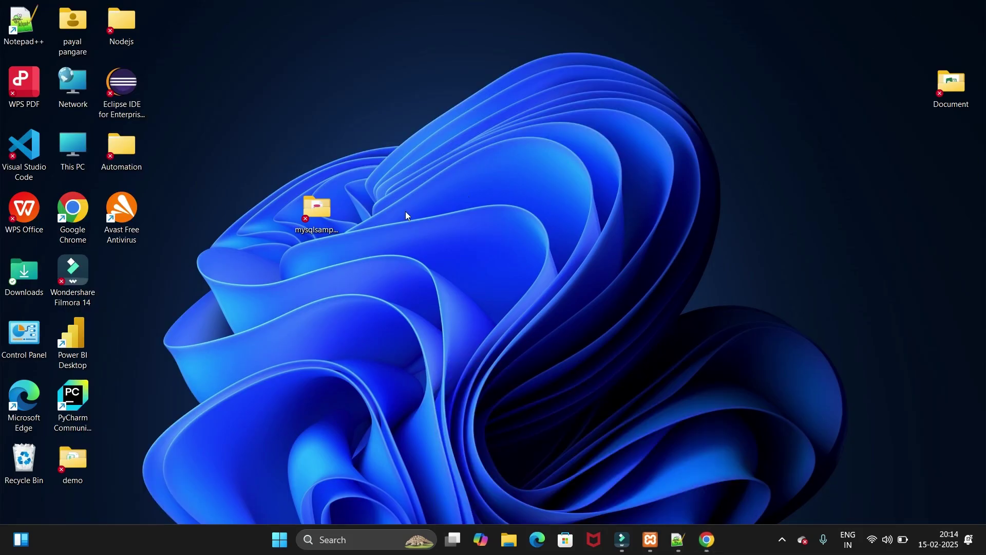
double_click(314, 208)
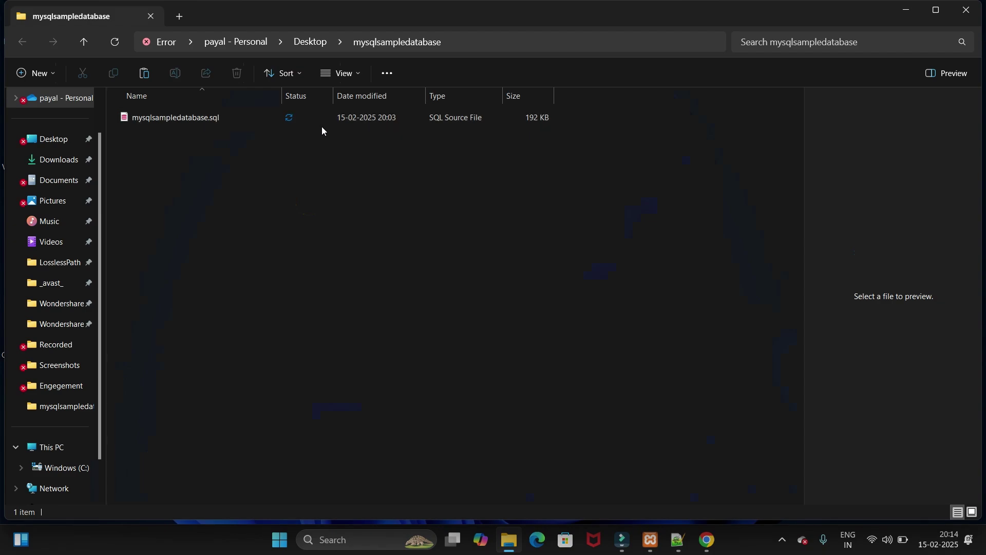
click(914, 8)
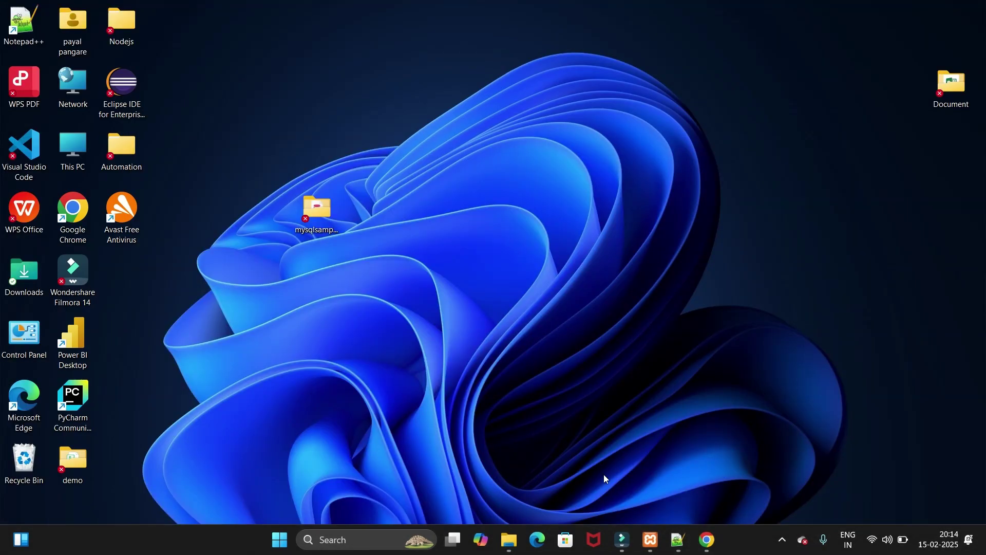
click(707, 540)
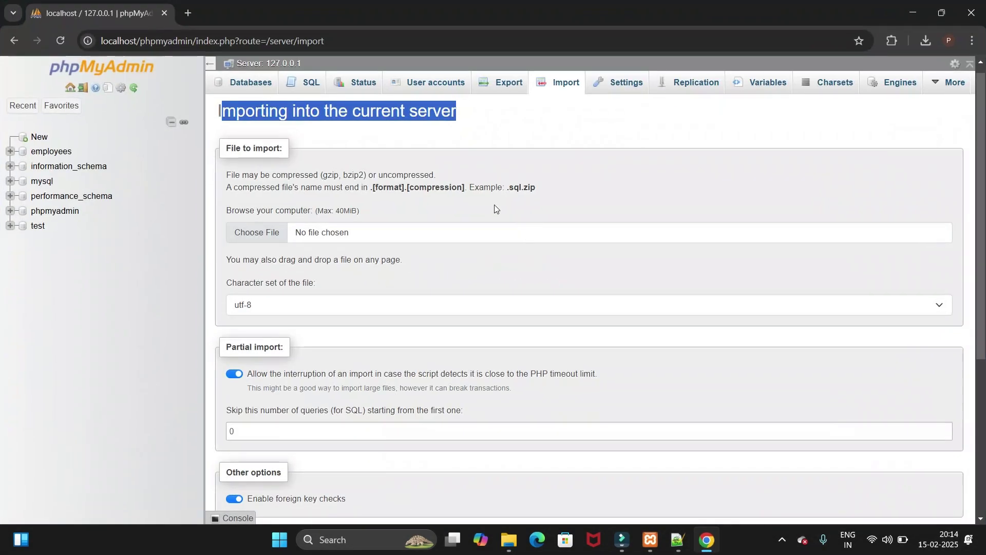
Step: Choose mysqlsampledatabase.sql from the desktop's mysqlsampledatabase folder and import it into the server with the default SQL options
click(257, 236)
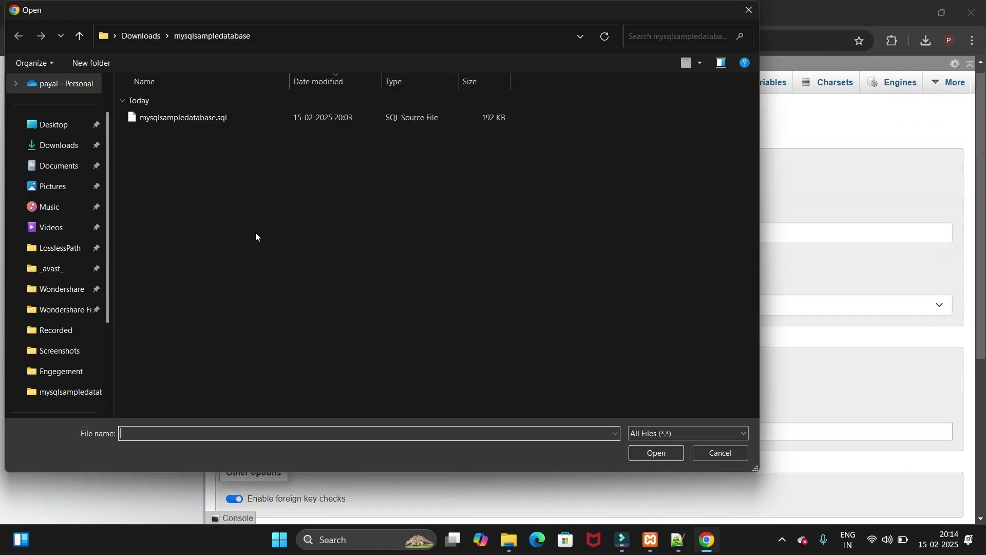
click(65, 128)
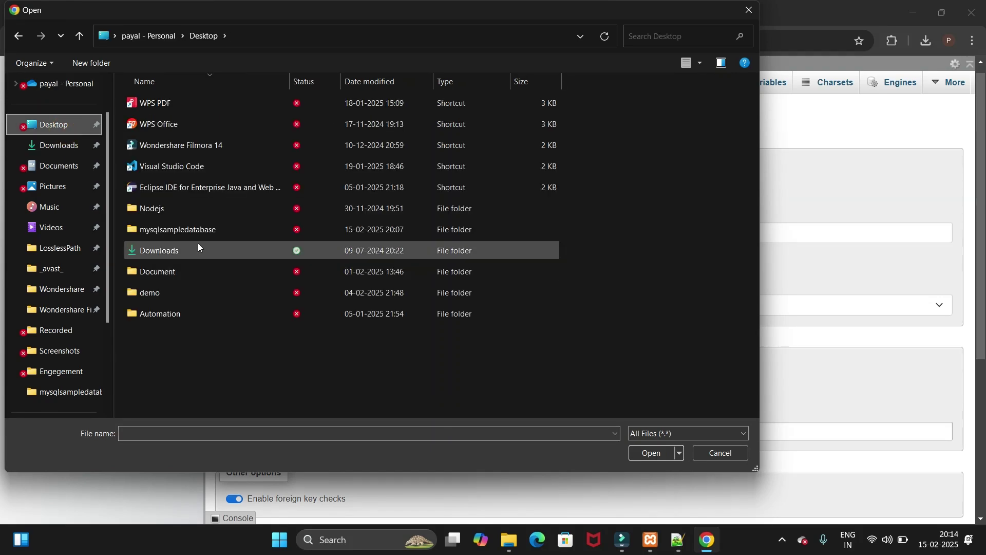
double_click(186, 230)
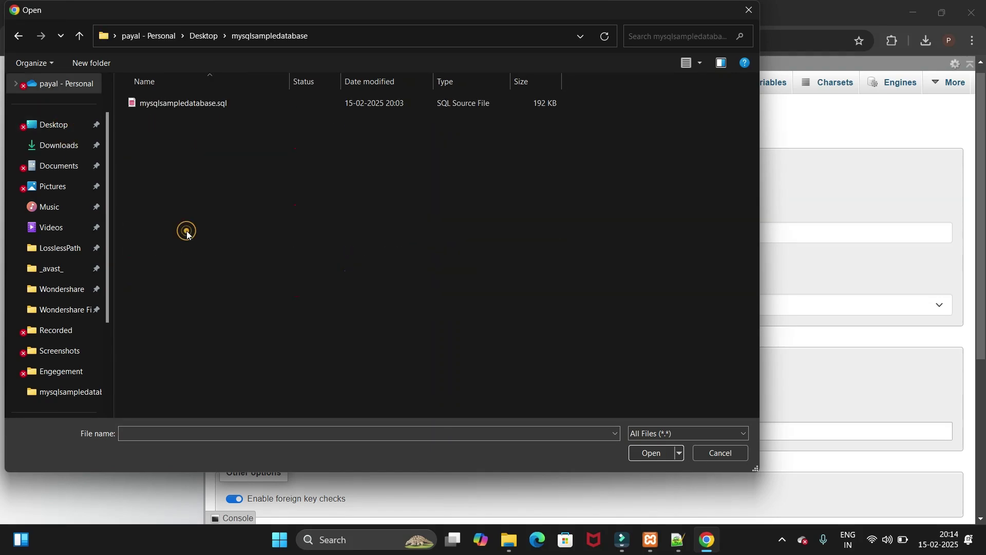
click(202, 105)
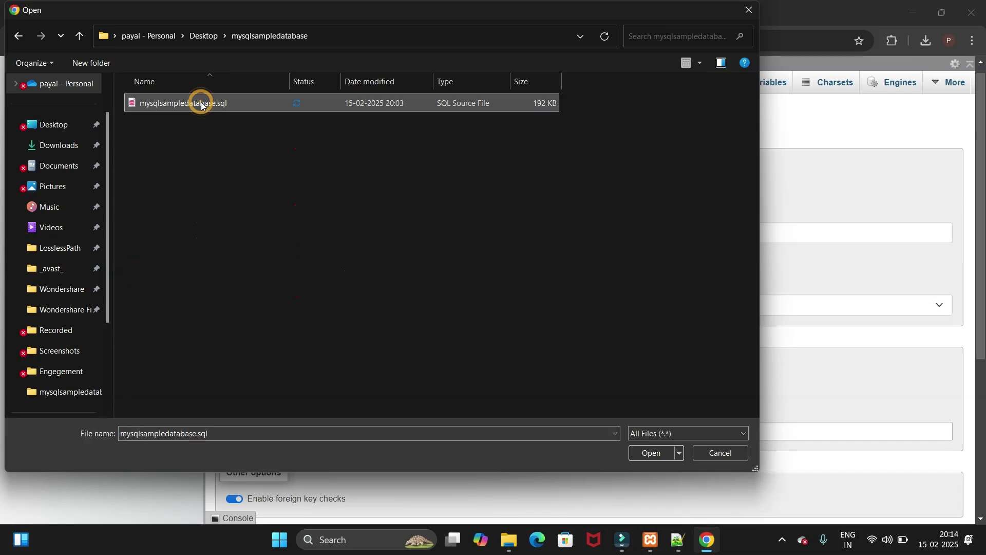
click(650, 455)
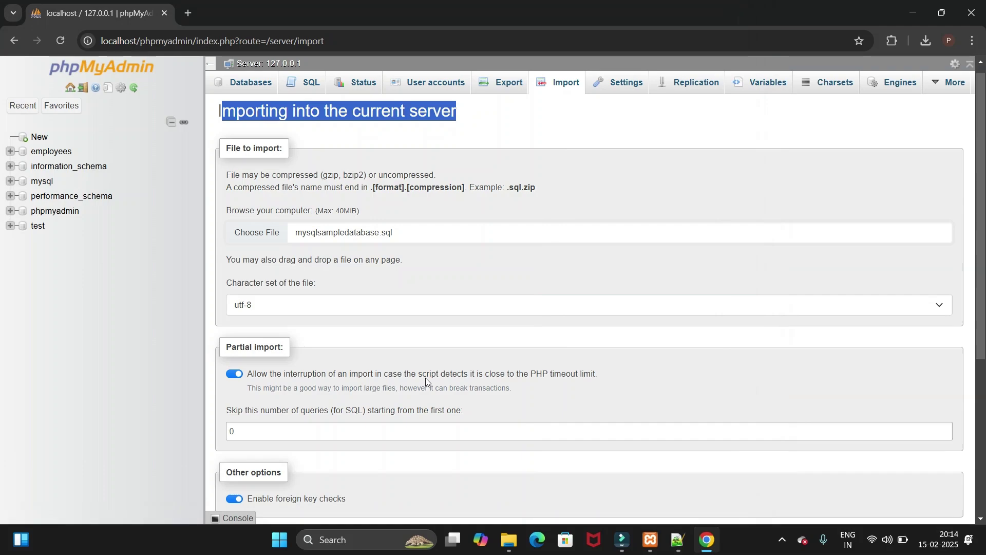
scroll(425, 378, down, 5)
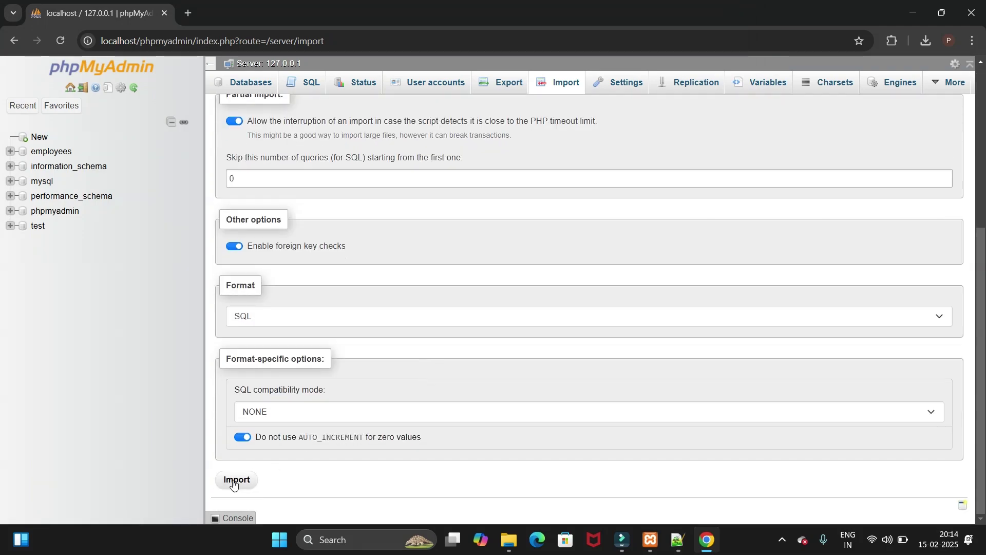
click(236, 479)
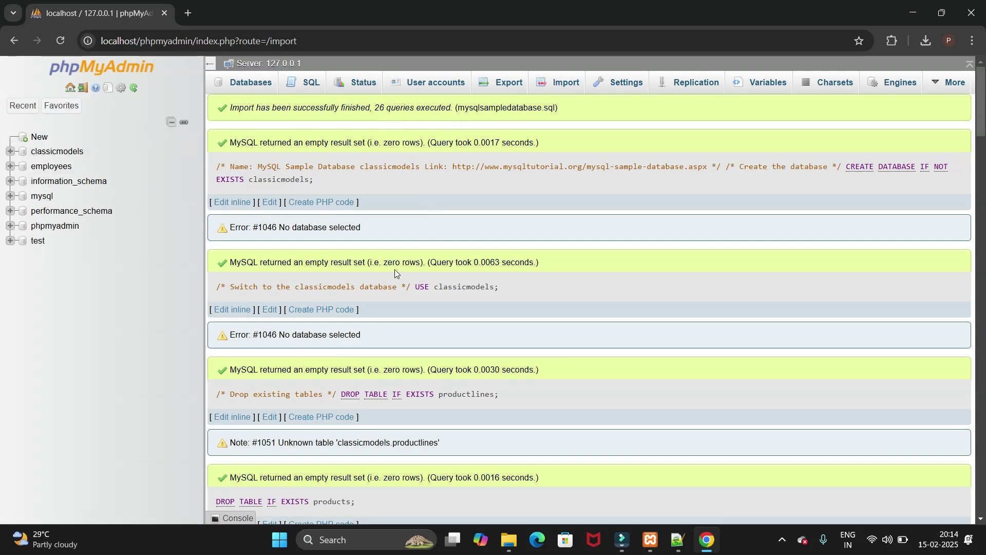
Step: Examine the import's per-query results and expand the classicmodels database in the navigation tree to list its tables
scroll(410, 284, down, 1)
scroll(408, 284, down, 1)
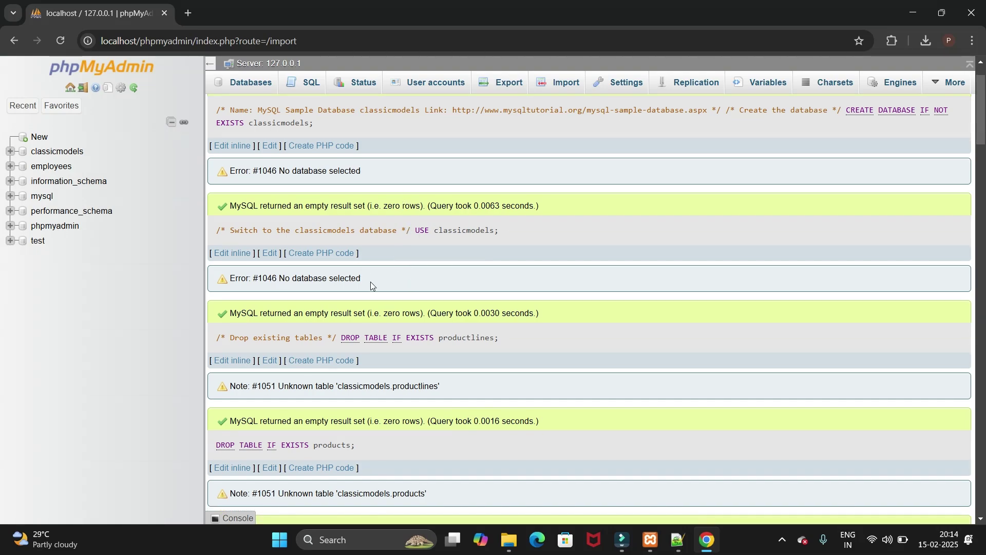
scroll(371, 282, down, 1)
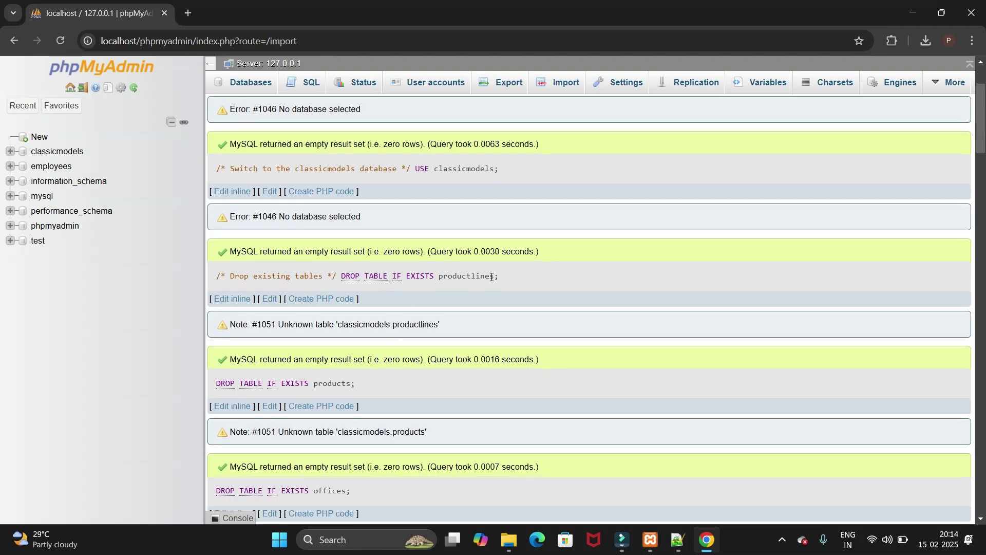
scroll(491, 276, down, 2)
scroll(491, 277, down, 3)
scroll(492, 276, up, 3)
scroll(491, 277, down, 6)
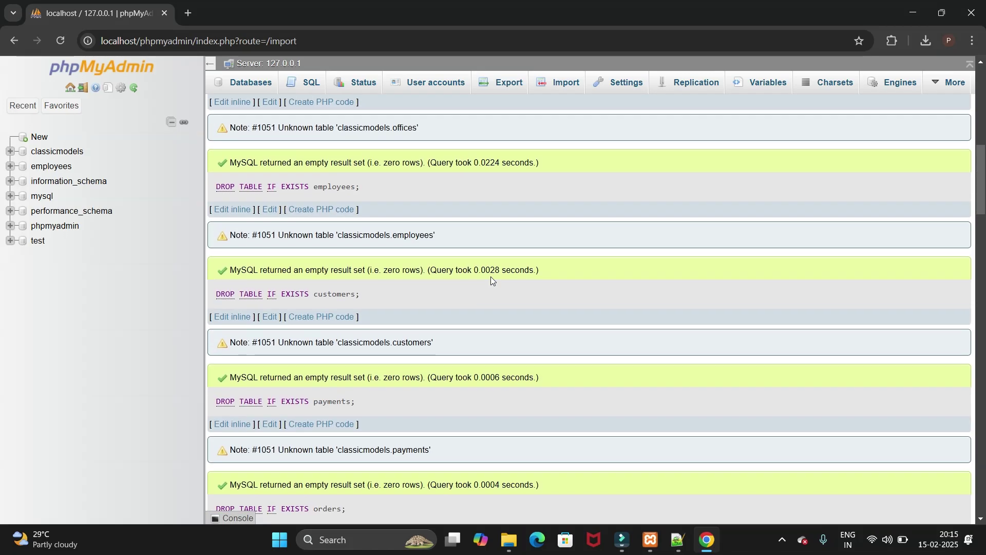
scroll(491, 276, down, 15)
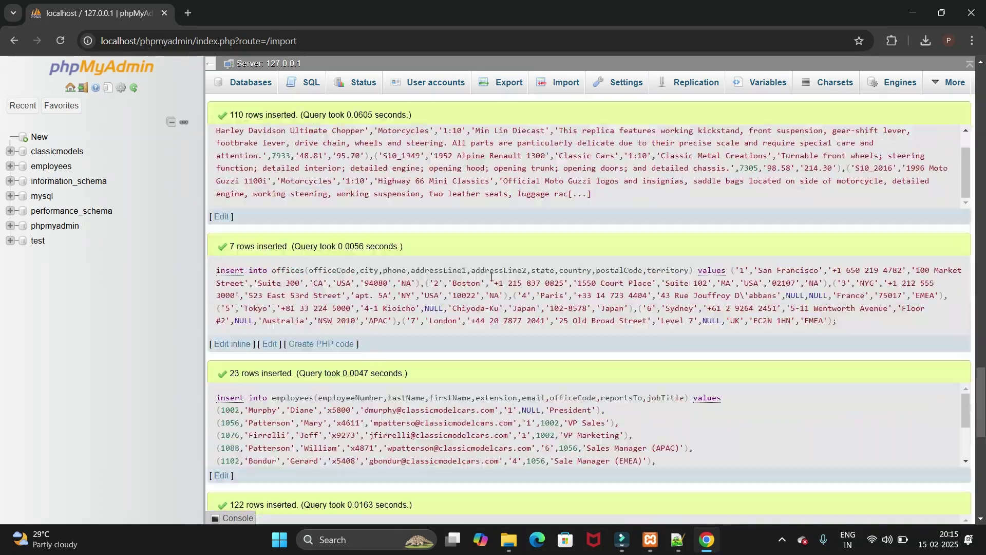
scroll(491, 276, up, 15)
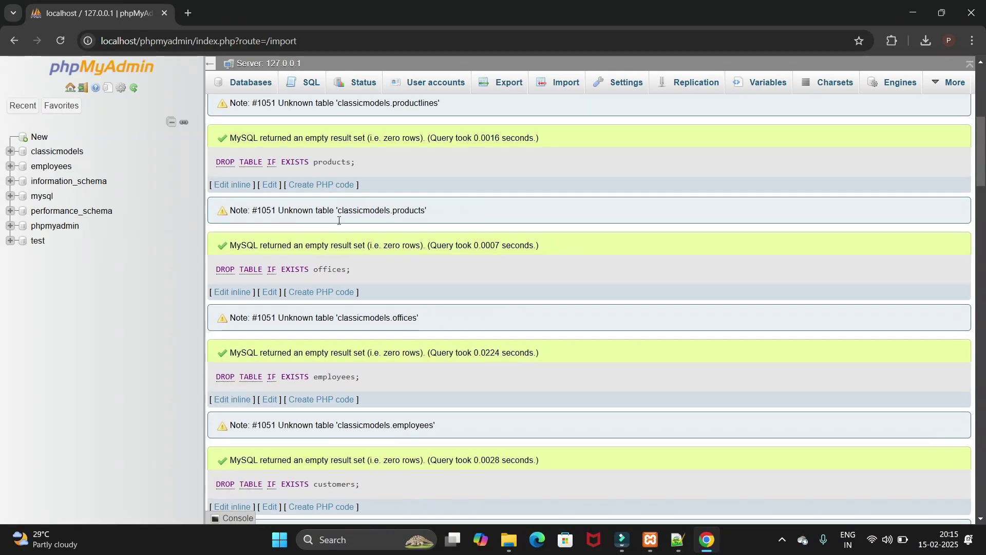
scroll(339, 220, up, 5)
click(9, 151)
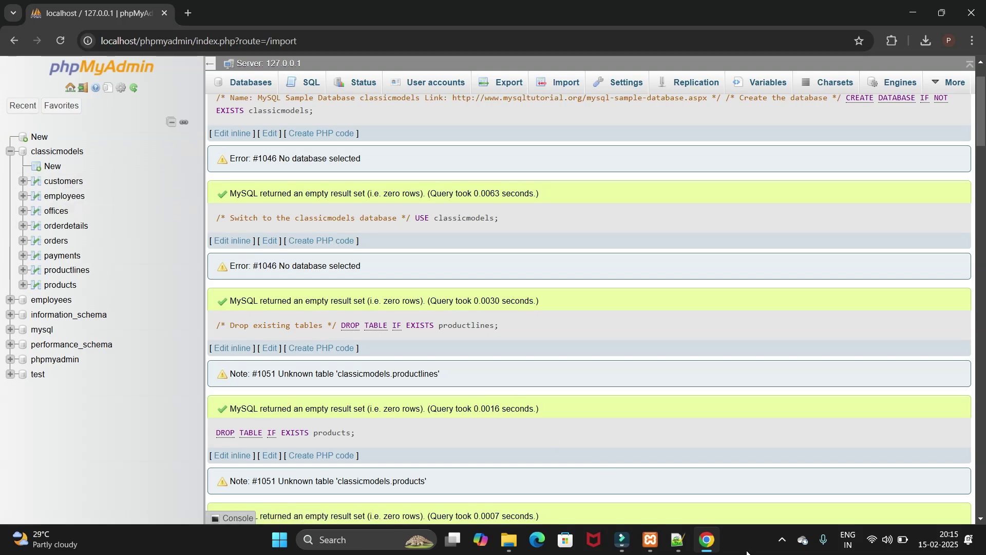
Step: Switch to Notepad++ and examine the table names from productlines to orderdetails in the script's DROP TABLE statements
click(679, 543)
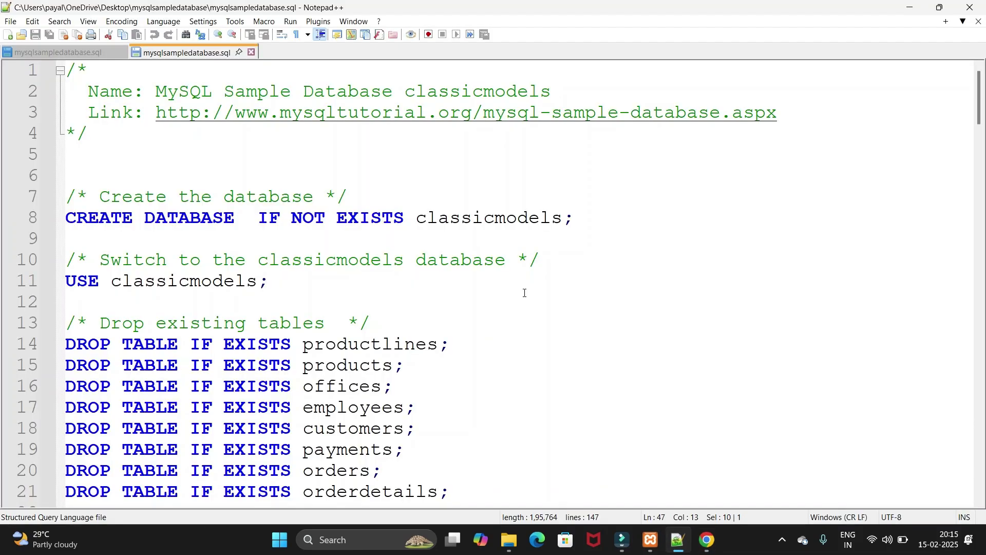
scroll(524, 293, down, 4)
scroll(524, 293, up, 1)
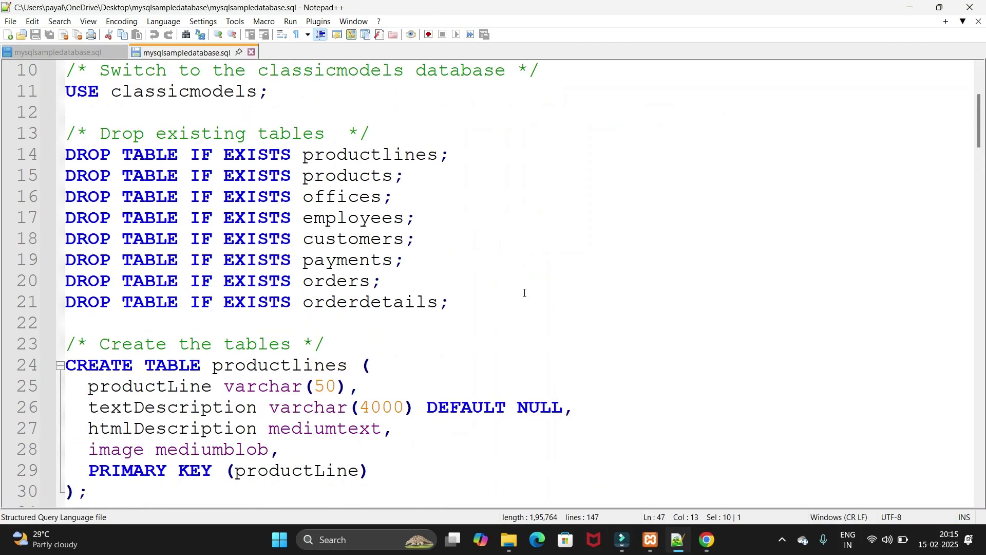
double_click(379, 155)
double_click(364, 175)
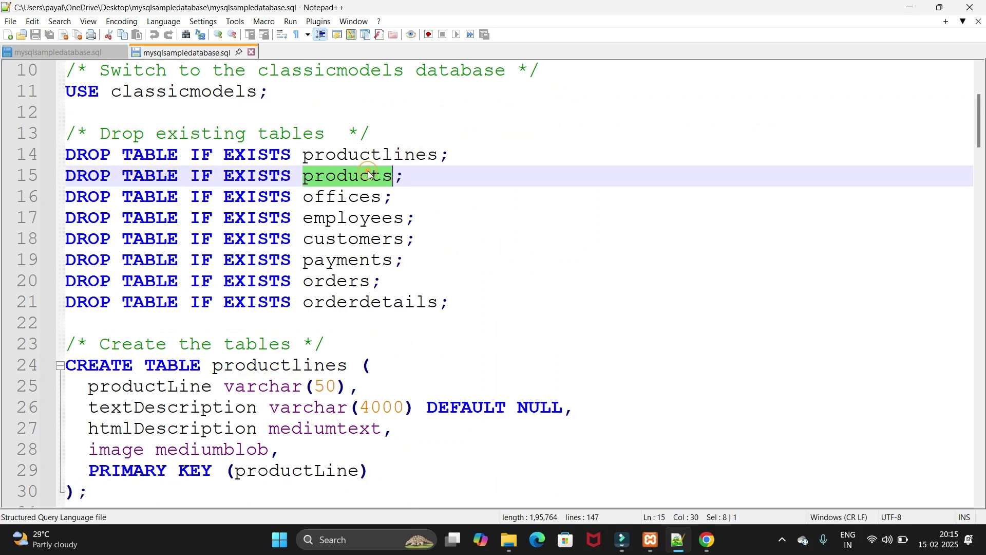
double_click(354, 197)
double_click(354, 218)
click(353, 239)
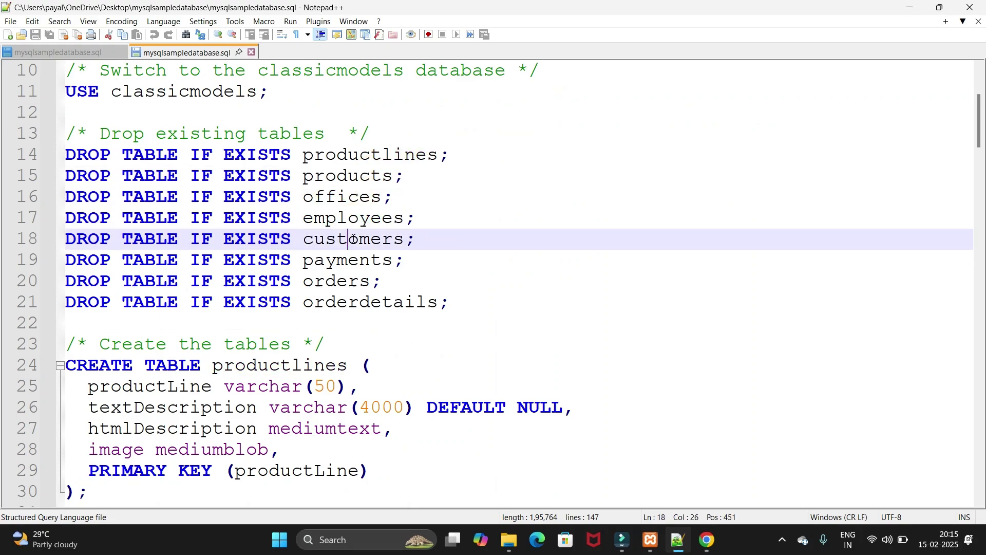
double_click(353, 239)
double_click(342, 261)
double_click(341, 280)
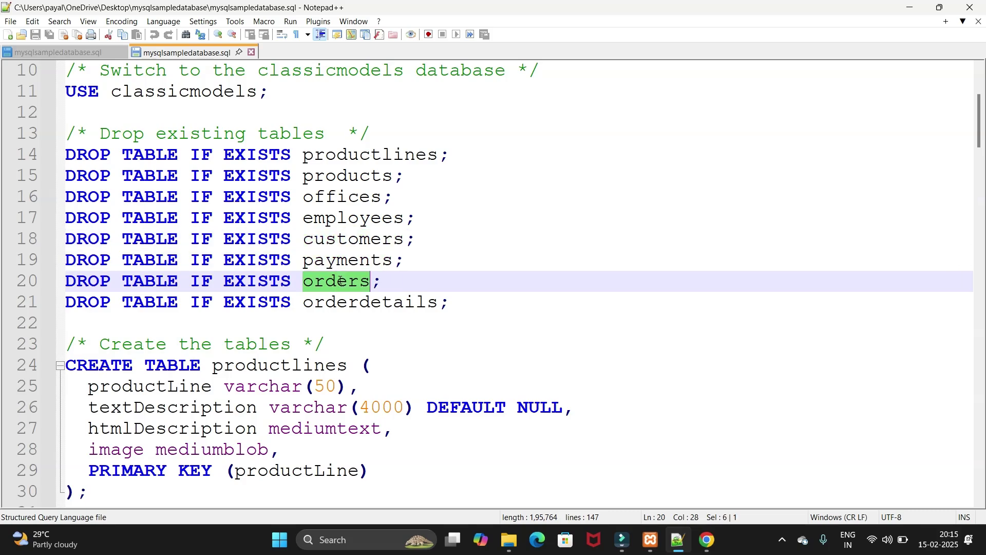
double_click(364, 303)
Step: Switch to Chrome and examine the customers table's indexes and the employees table's columns under classicmodels in the navigation tree
key(alt+Tab)
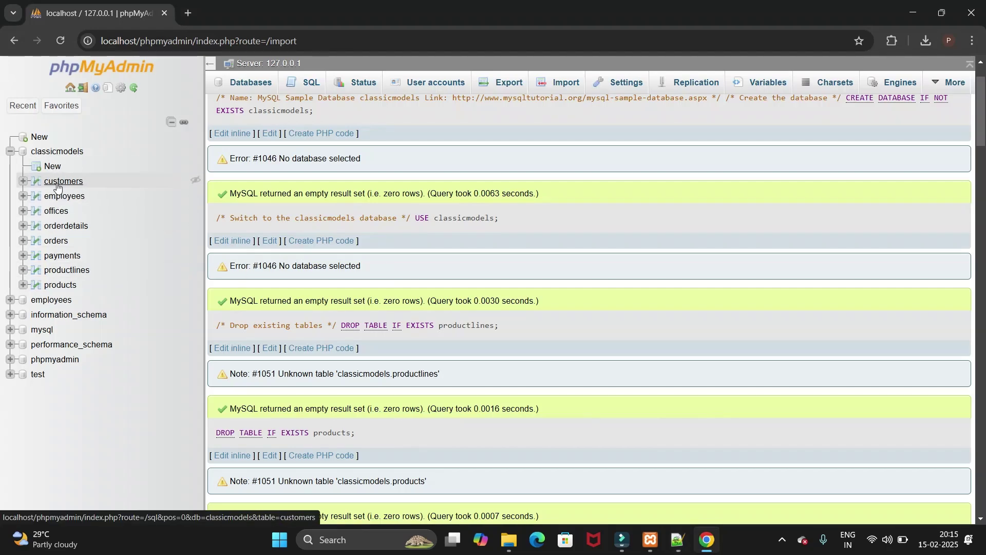
click(23, 181)
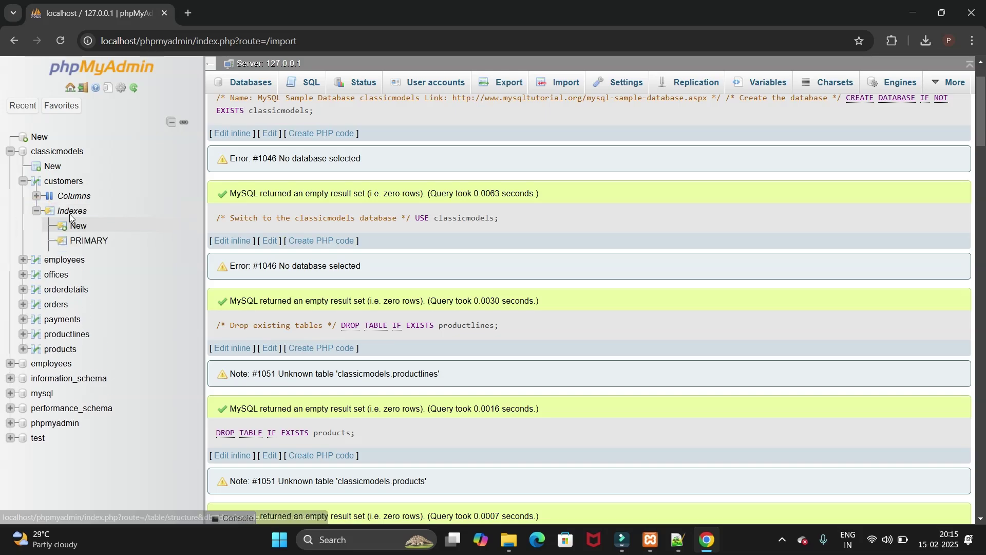
scroll(103, 252, down, 1)
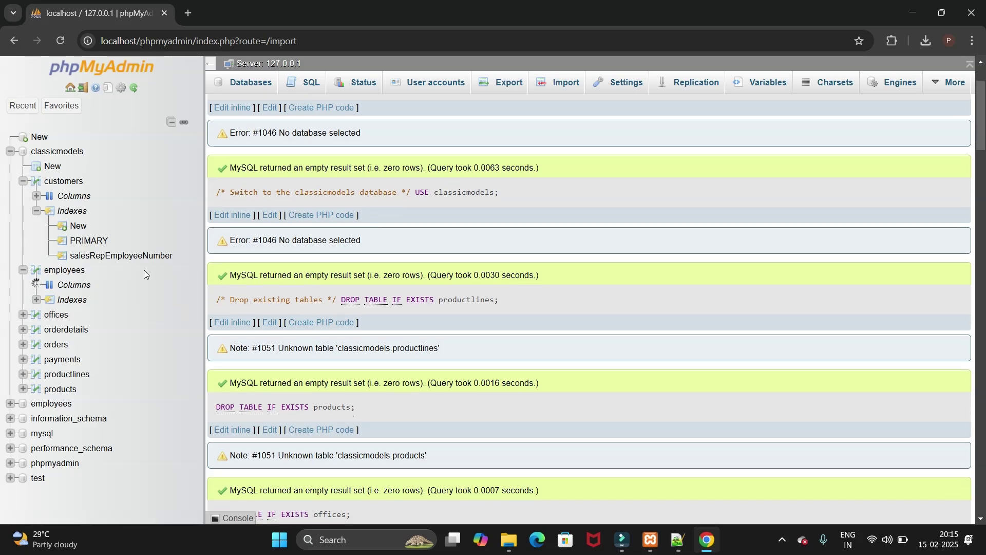
scroll(138, 308, down, 1)
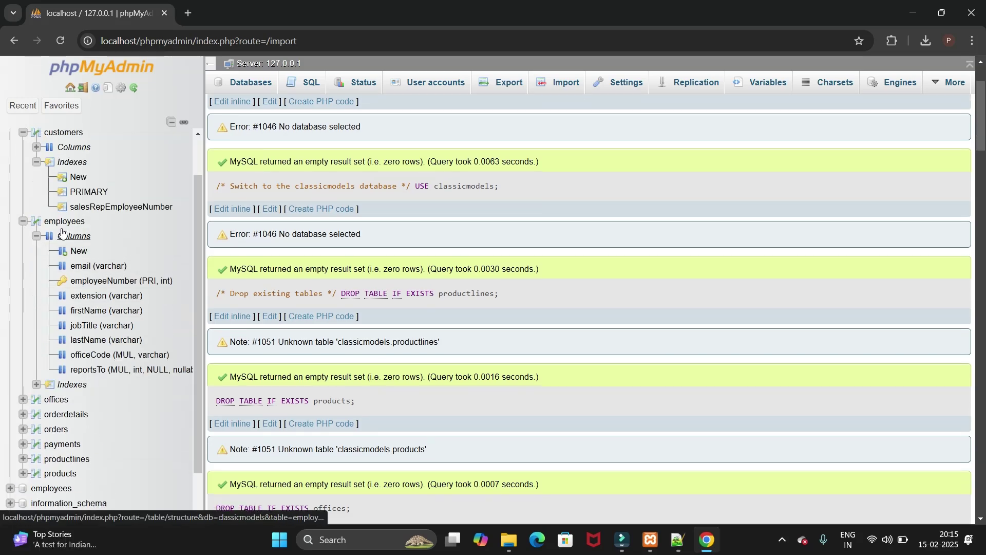
scroll(123, 265, down, 1)
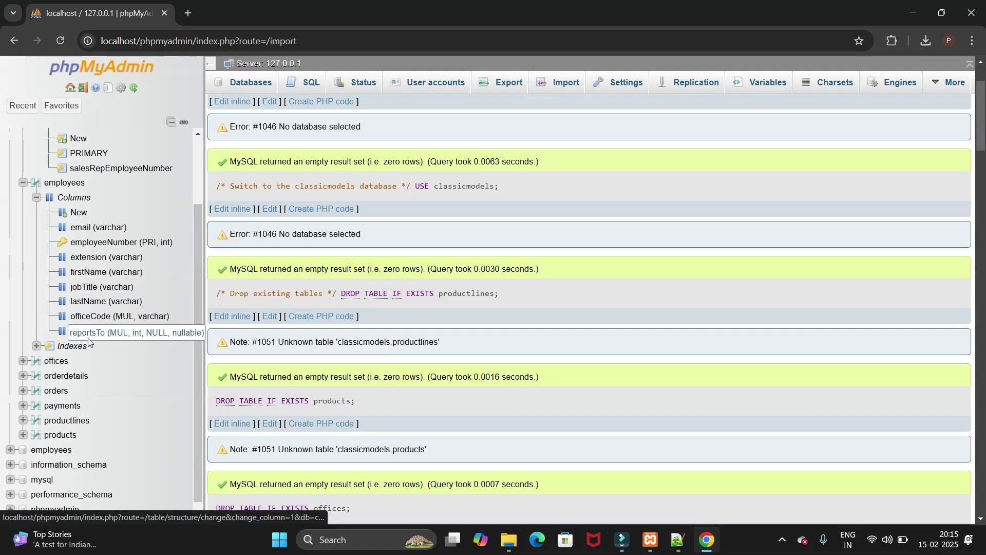
Step: Switch to Notepad++ and examine the column definitions from employeeNumber to reportsTo in the script's CREATE TABLE employees statement
key(alt+Tab)
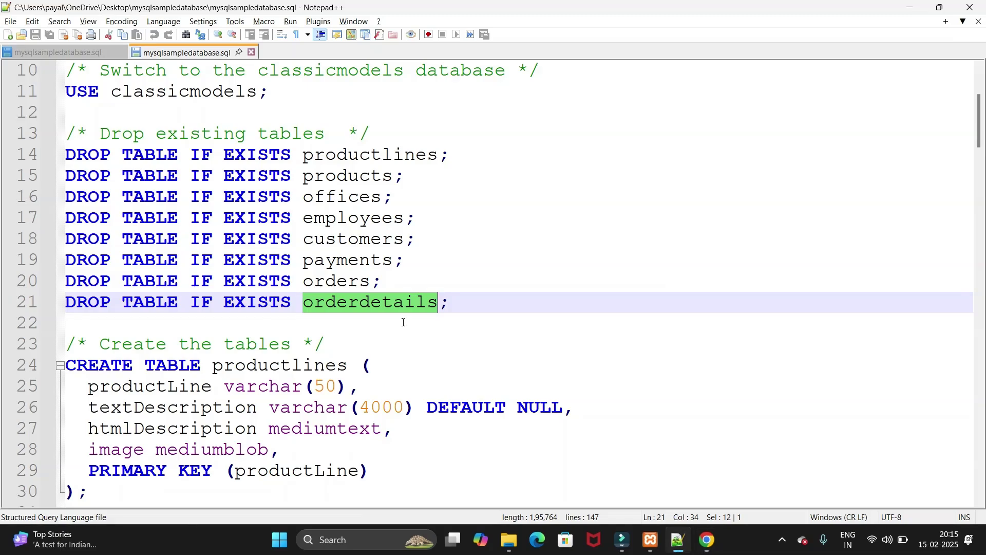
scroll(403, 322, down, 8)
scroll(404, 322, down, 6)
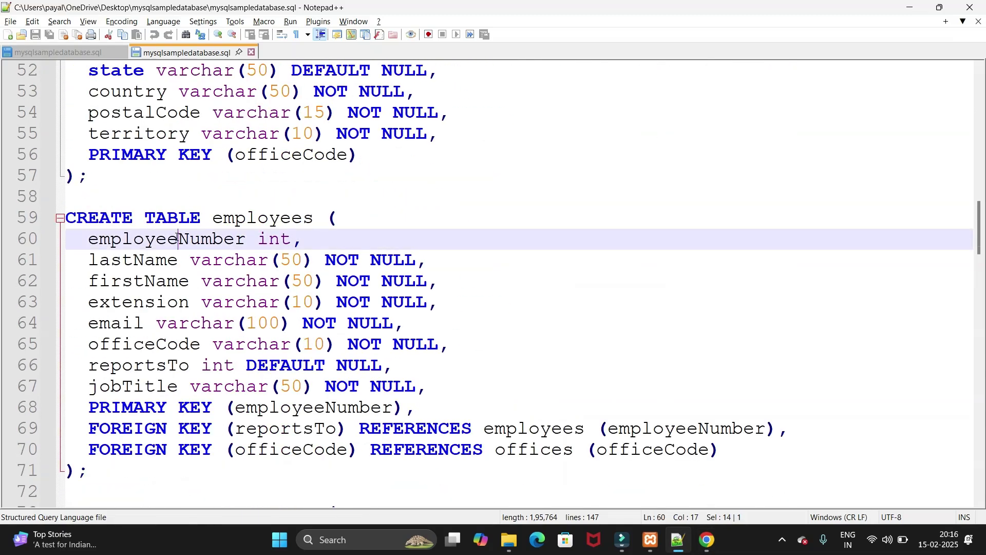
double_click(179, 239)
double_click(140, 260)
double_click(137, 280)
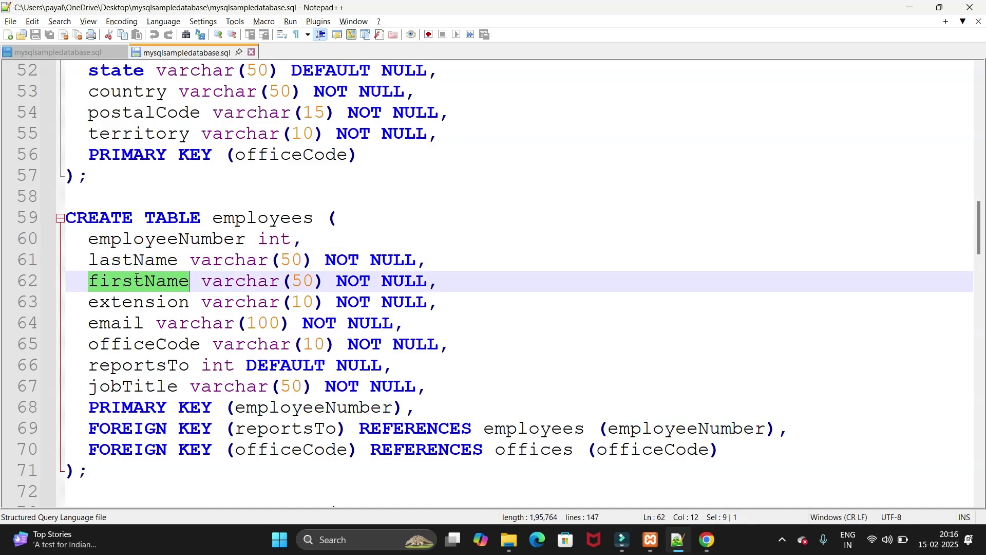
double_click(129, 301)
double_click(127, 322)
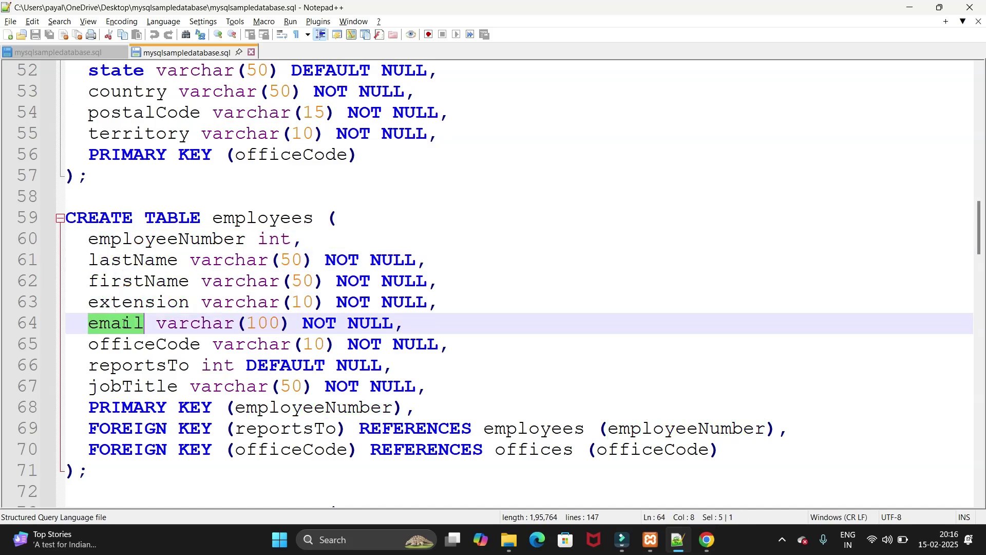
double_click(148, 345)
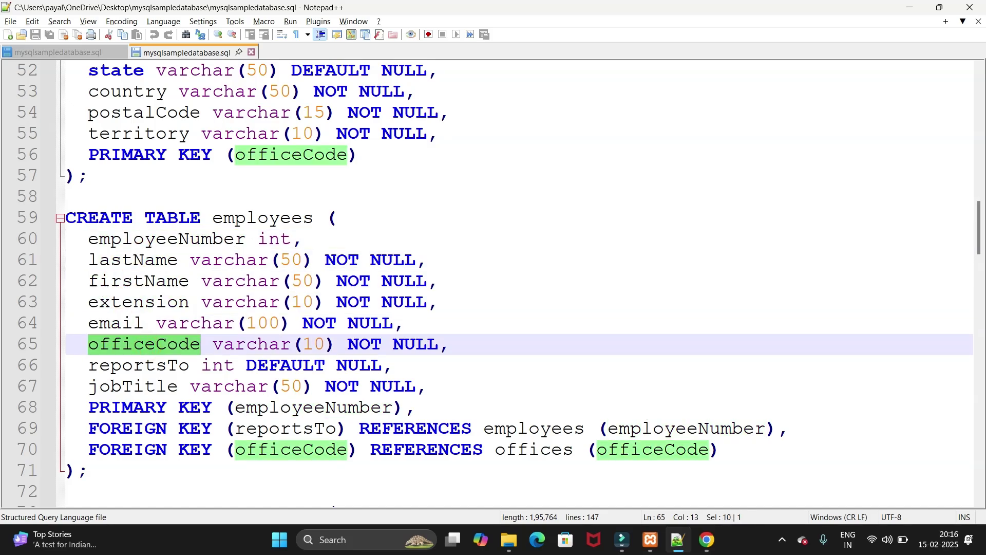
double_click(138, 365)
Step: Compare the employees columns in phpMyAdmin's navigation tree with the script in Notepad++, ending in Chrome
key(alt+Tab)
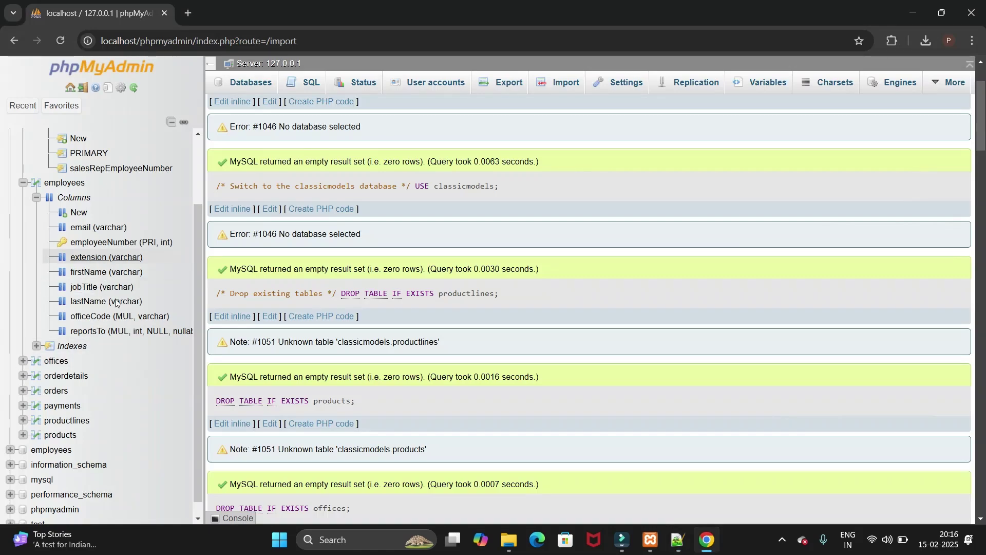
key(alt+Tab)
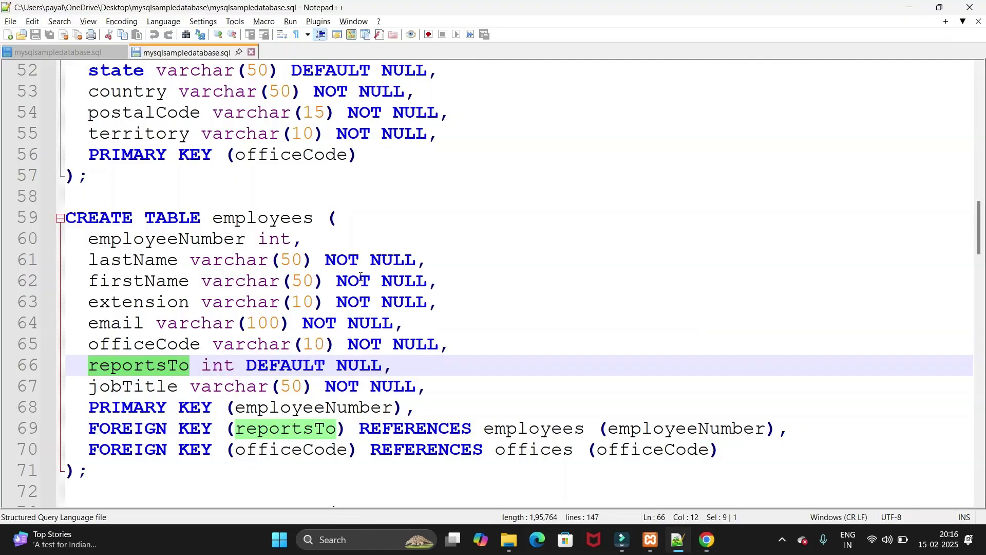
key(alt+Tab)
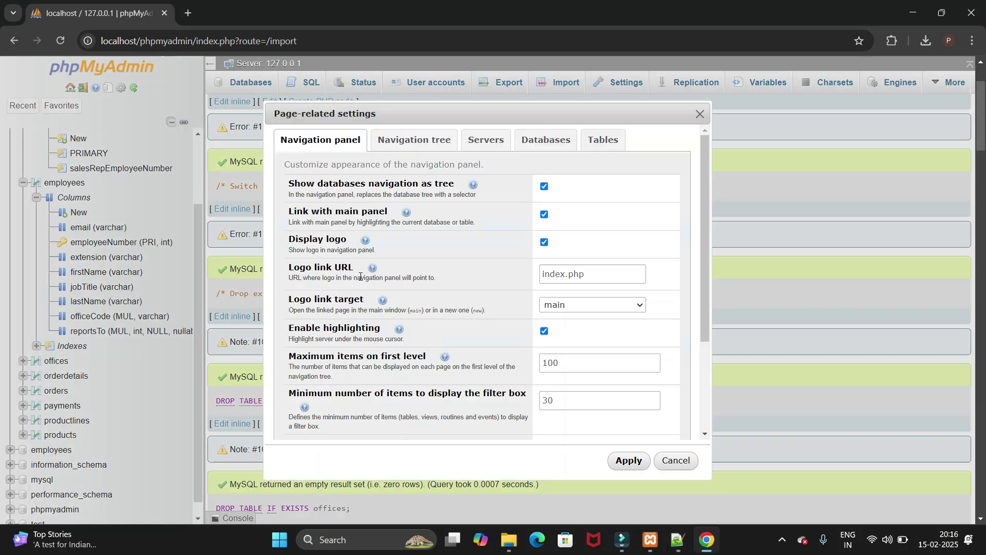
key(ctrl+s)
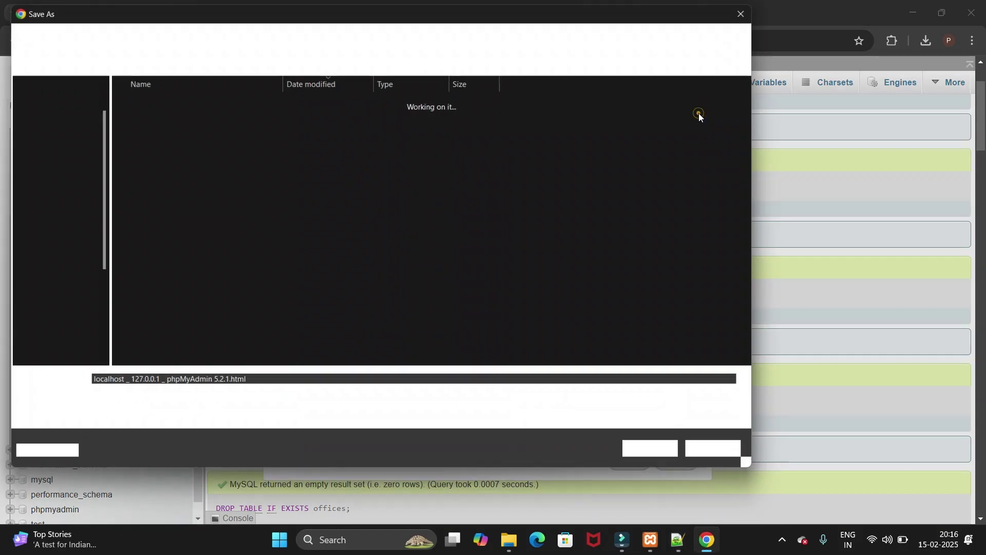
click(756, 12)
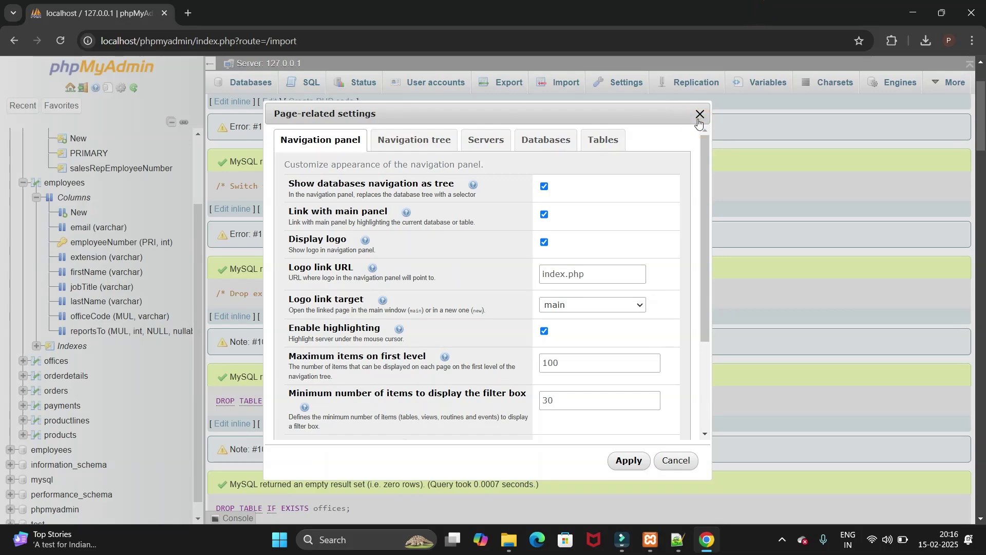
click(698, 118)
Step: Collapse the employees table and classicmodels in the navigation tree and open the classicmodels database's structure page
scroll(360, 180, up, 2)
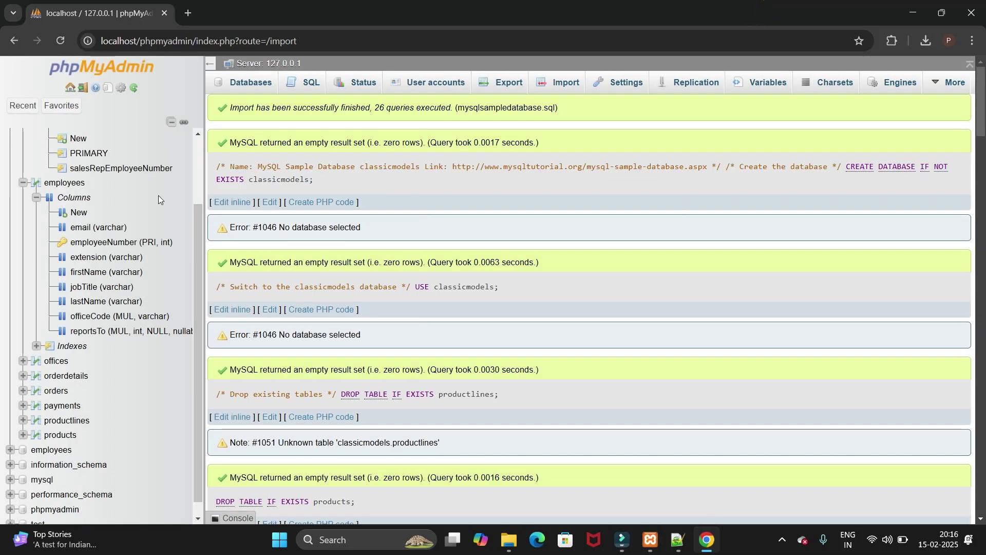
click(23, 183)
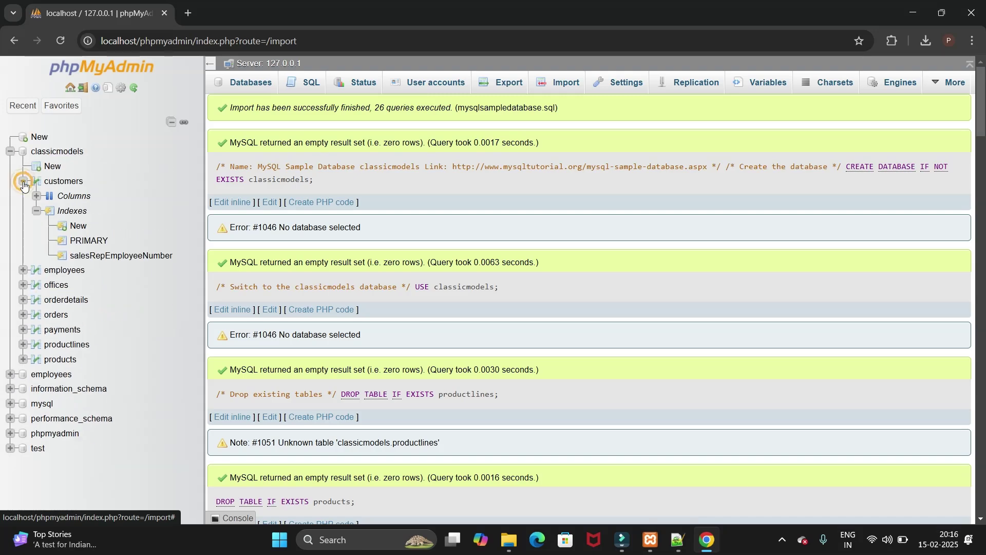
click(11, 151)
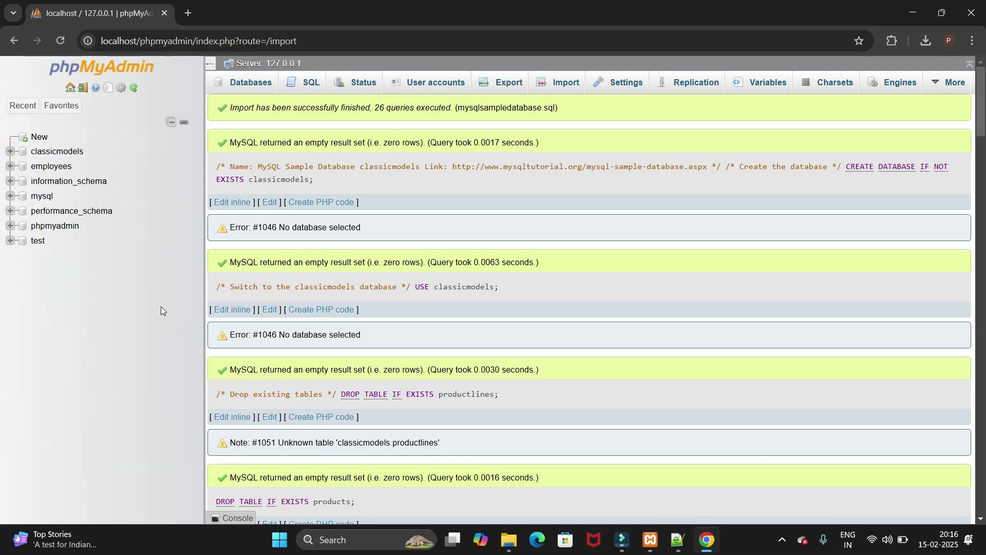
click(76, 153)
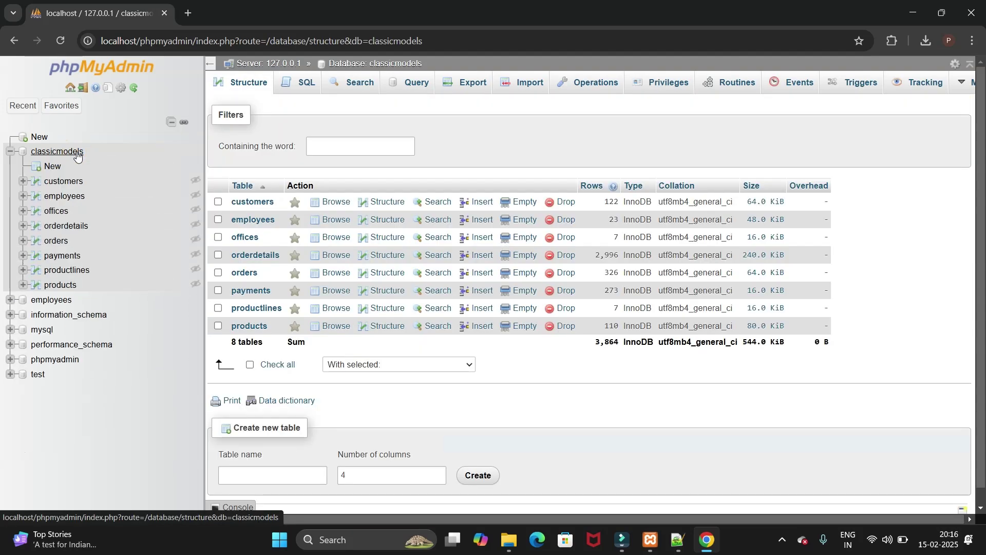
click(59, 152)
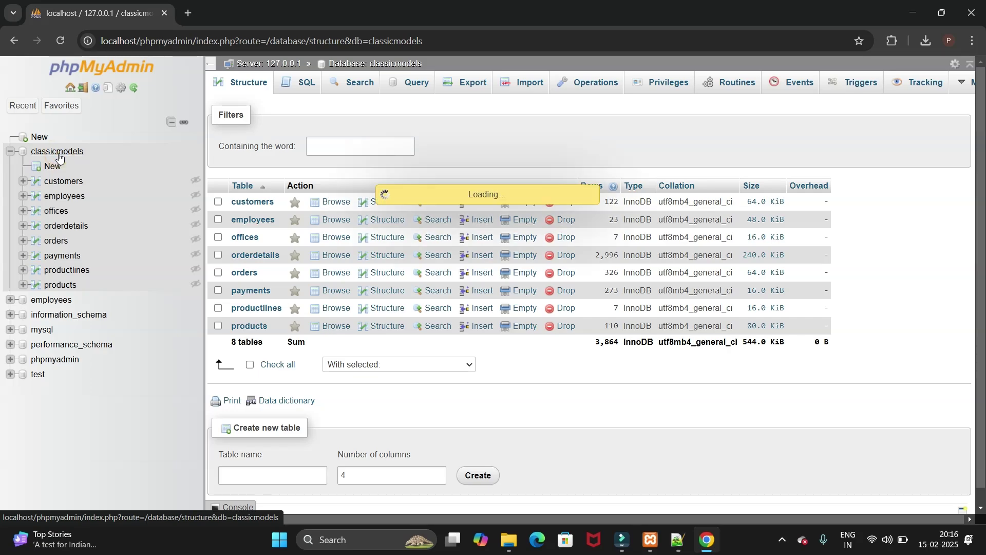
Step: Open the export page for the classicmodels database and create a new export template named "text"
click(471, 86)
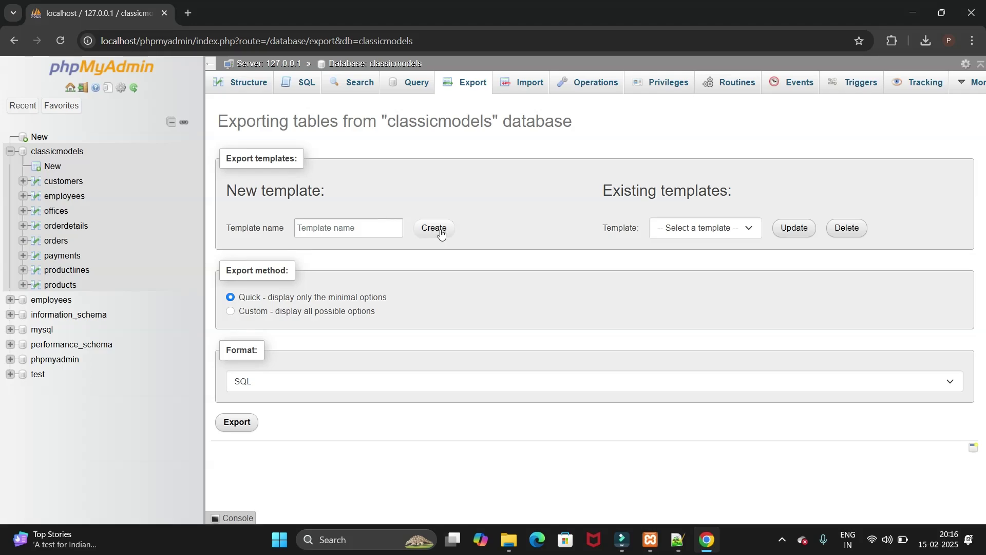
click(363, 230)
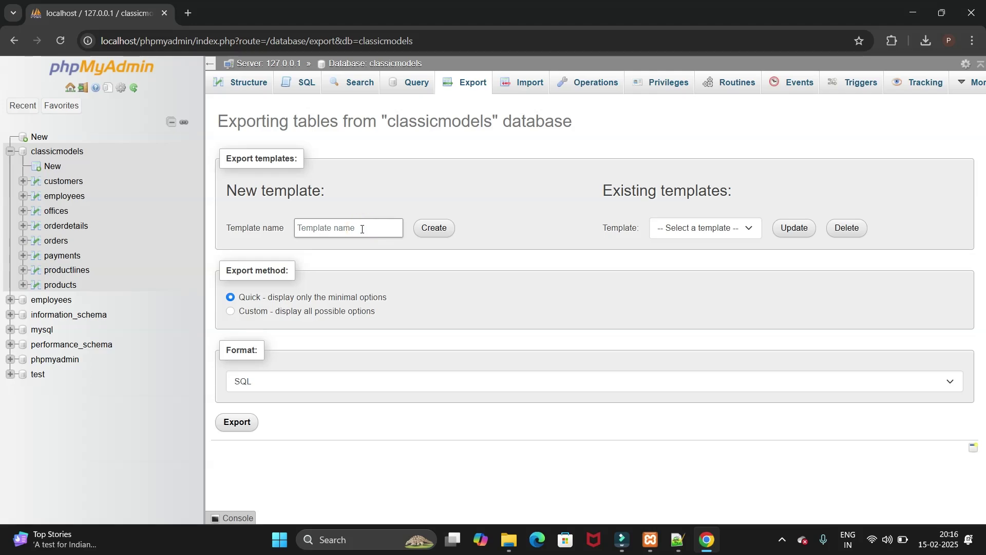
text(text)
click(444, 231)
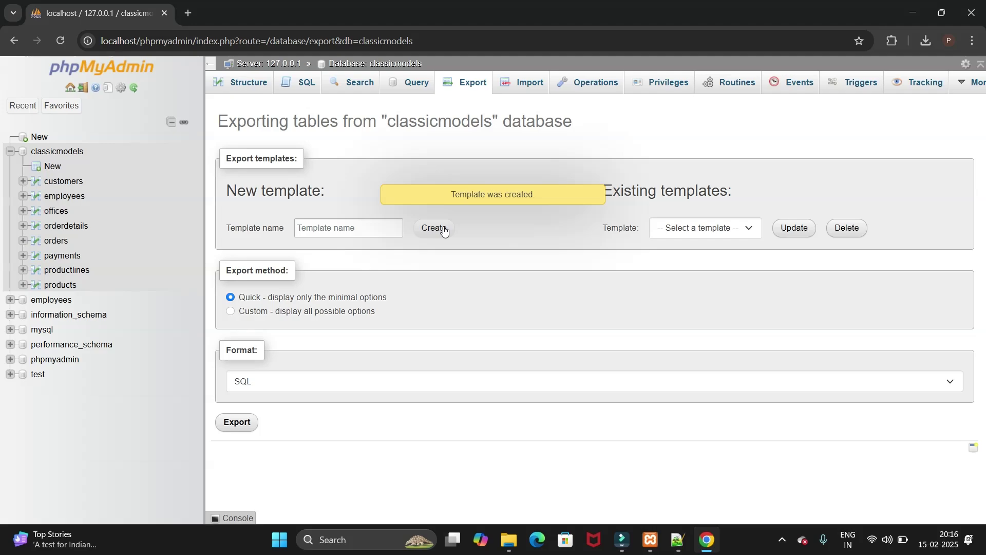
Step: Load and update the existing "text" template, and export classicmodels with the Quick method in SQL format
click(739, 233)
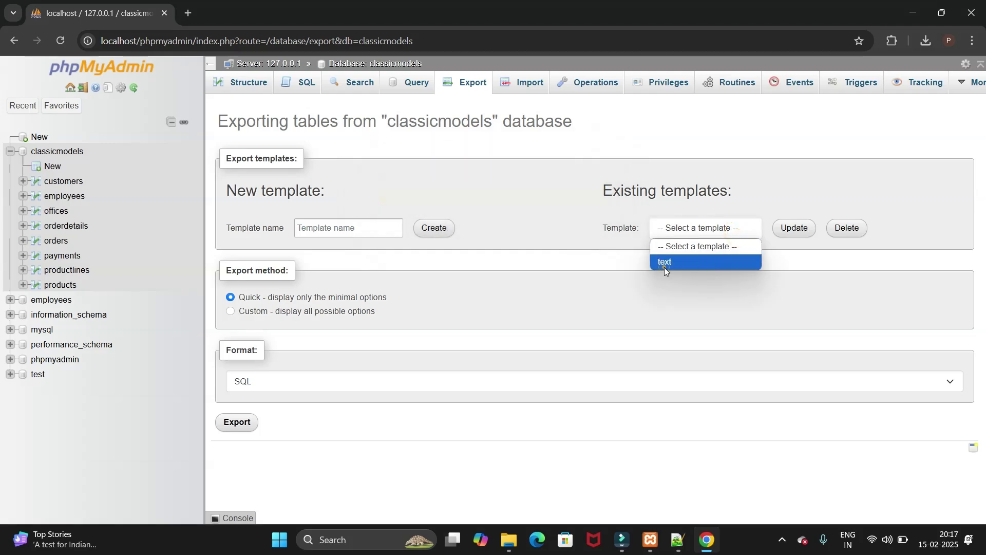
click(664, 265)
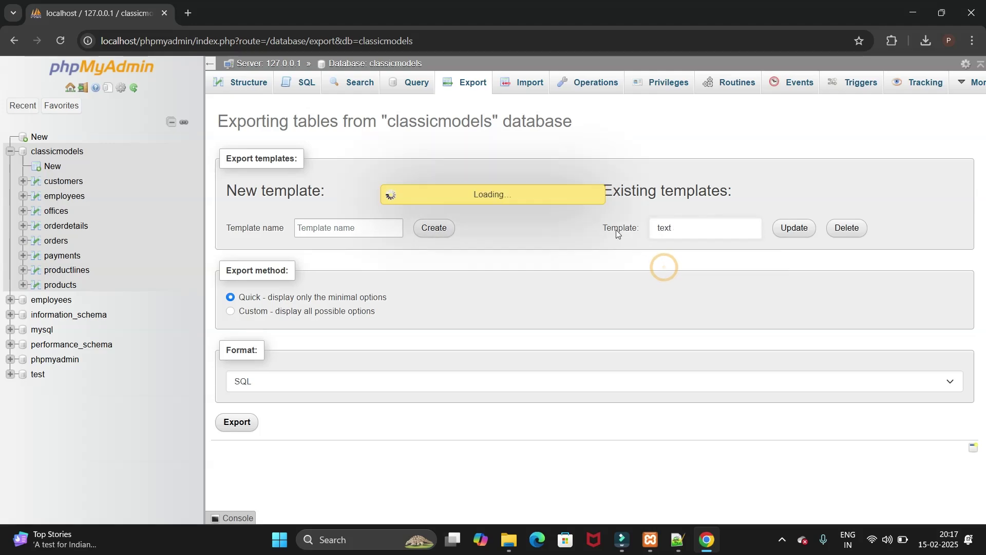
click(793, 234)
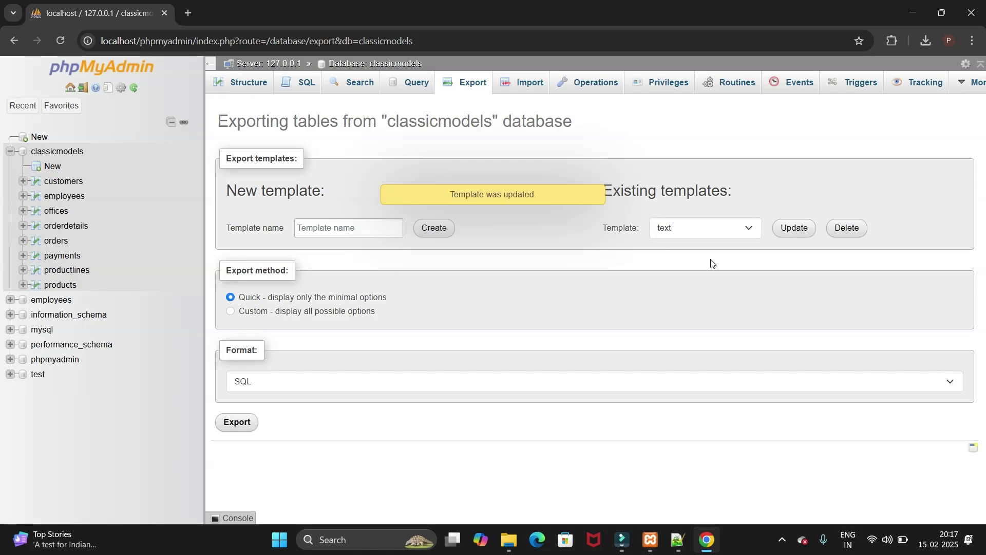
click(232, 428)
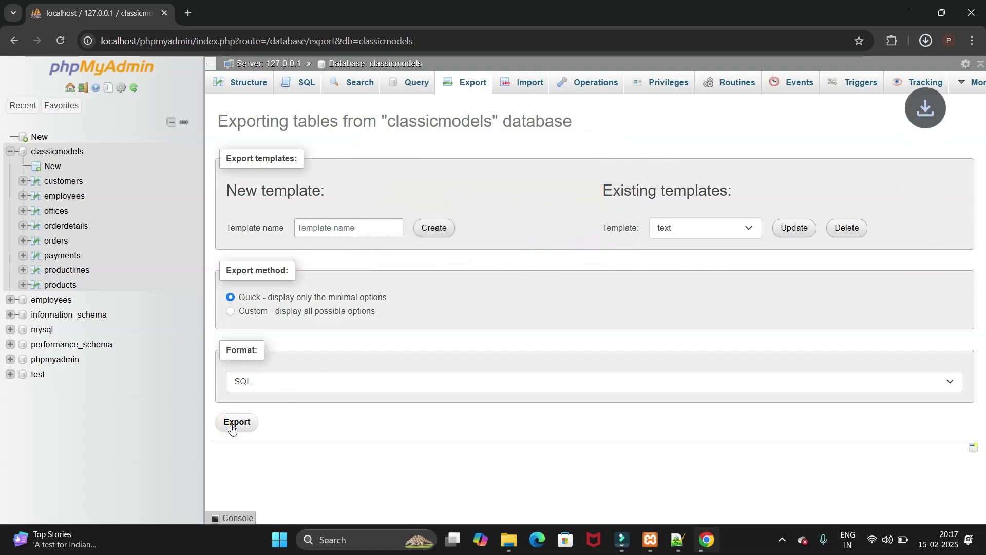
Step: Show the exported classicmodels.sql in the Downloads folder, open it in VS Code and close the editor
click(926, 40)
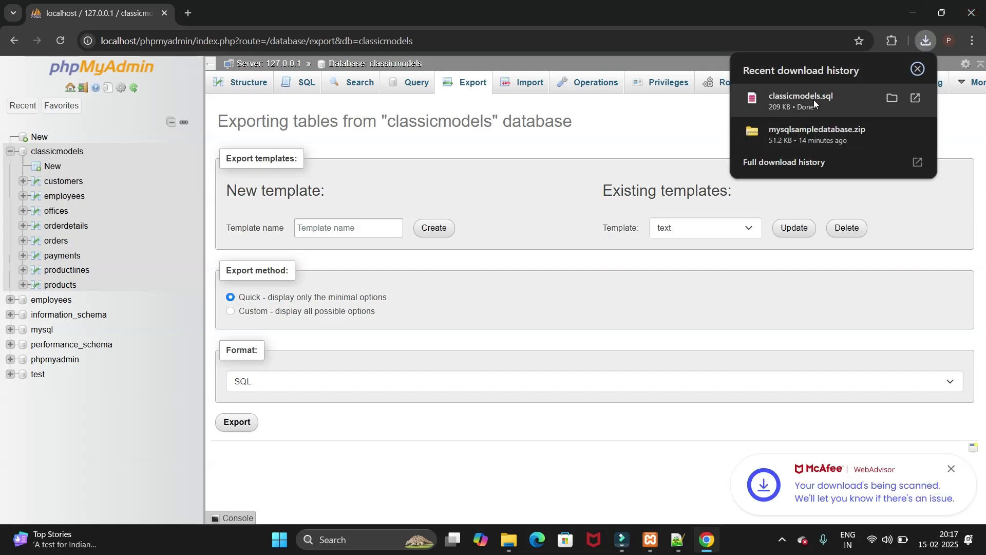
click(892, 98)
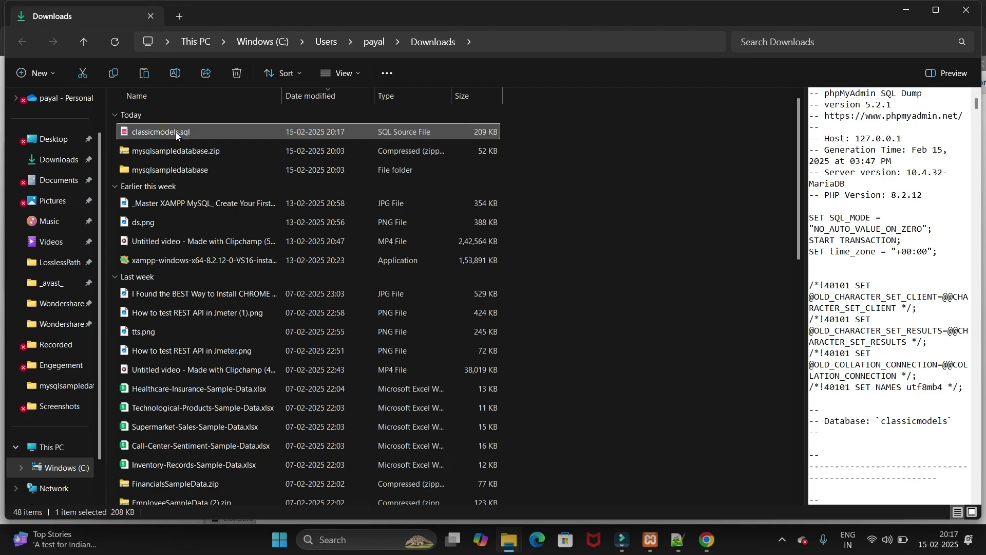
double_click(175, 131)
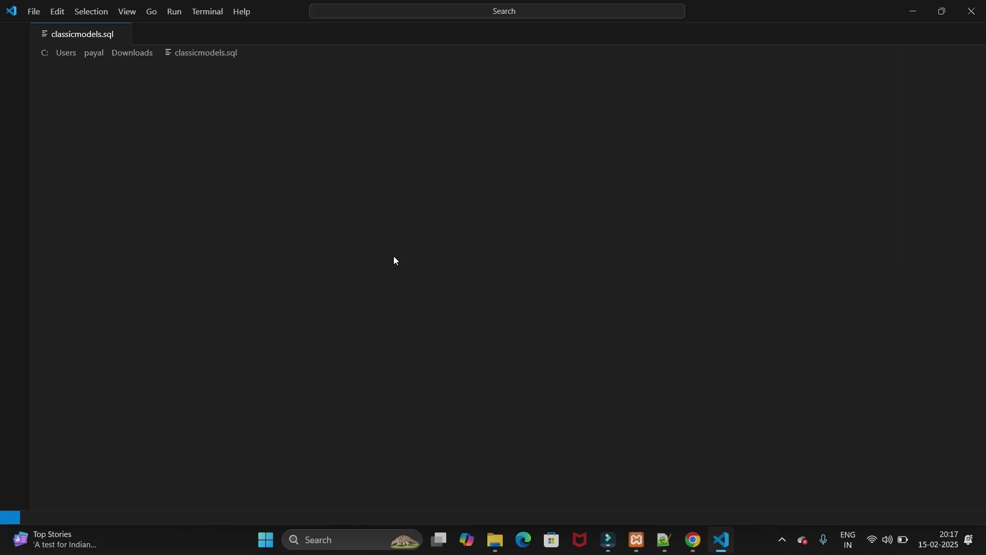
click(968, 16)
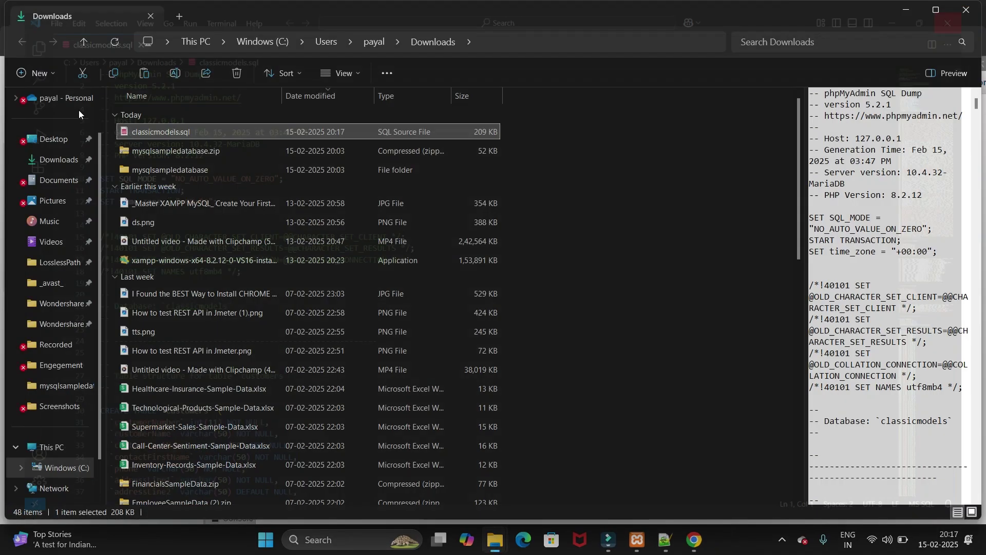
Step: Open classicmodels.sql from the Downloads folder in Notepad++ and examine the dump's header and customers table structure
right_click(165, 131)
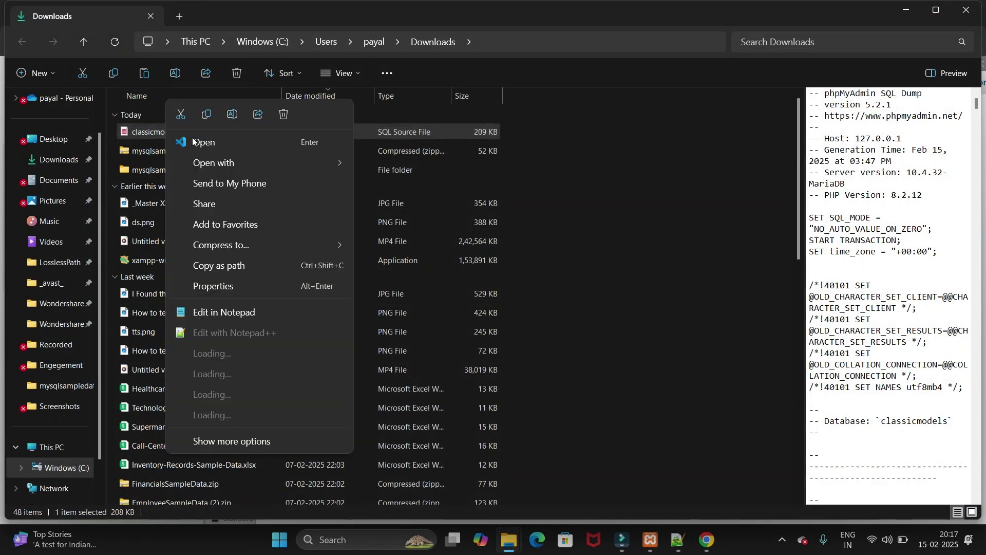
click(257, 334)
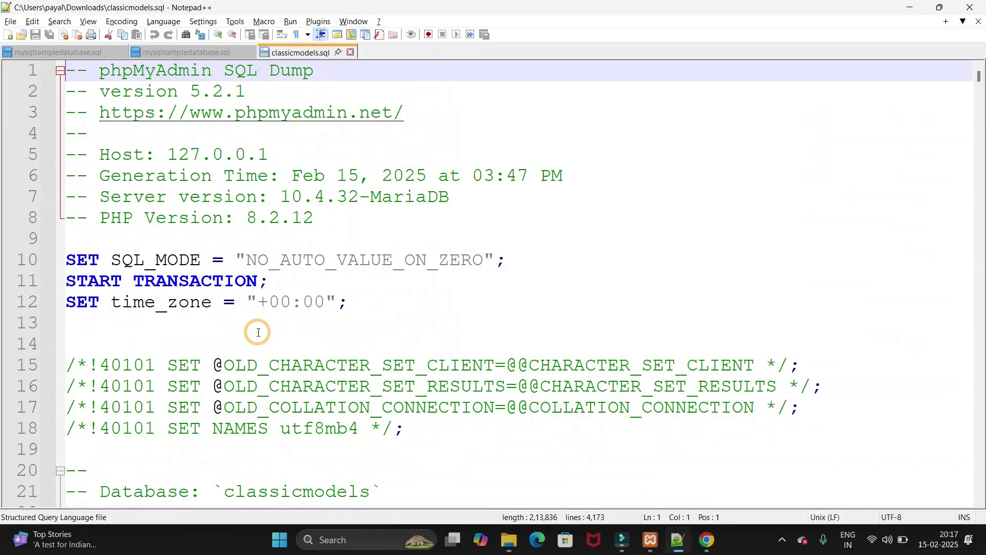
scroll(428, 231, down, 9)
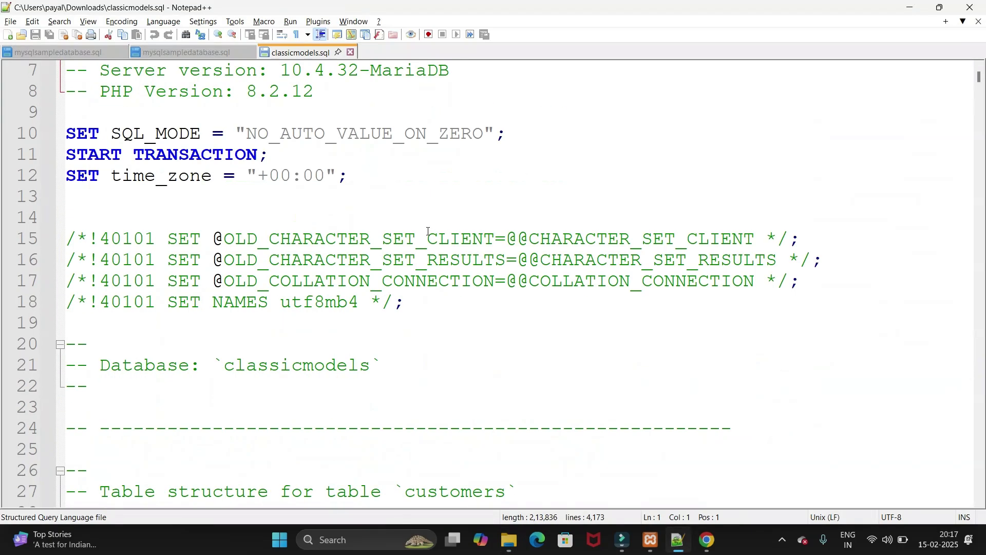
scroll(428, 231, up, 1)
scroll(428, 232, up, 2)
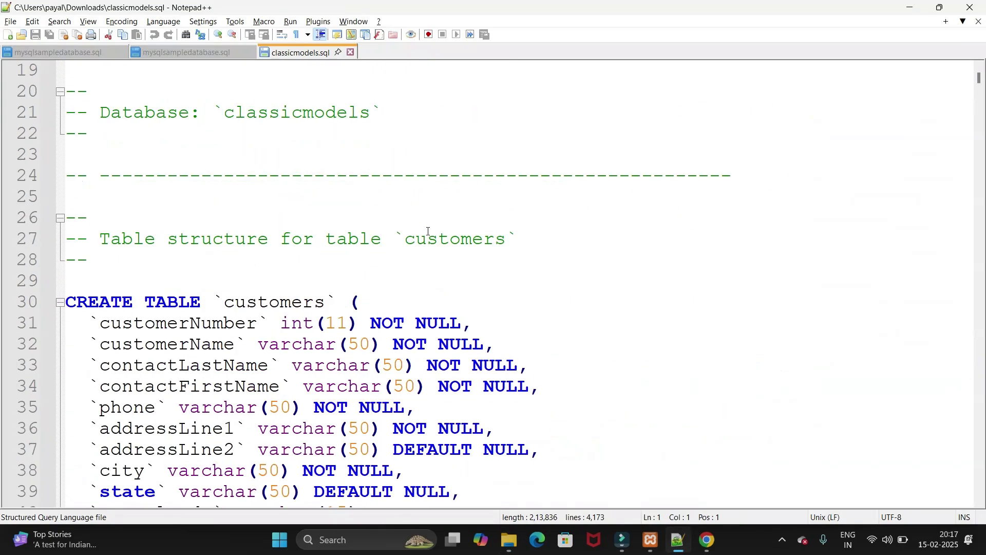
Step: Examine the dumped records for the customers and employees tables in classicmodels.sql, and minimize Notepad++
scroll(427, 231, down, 10)
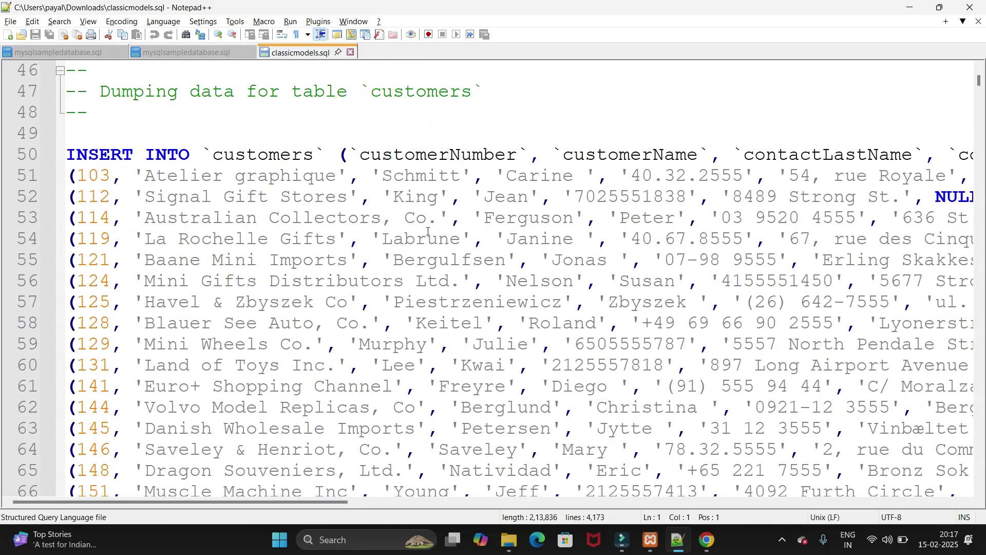
scroll(428, 231, down, 20)
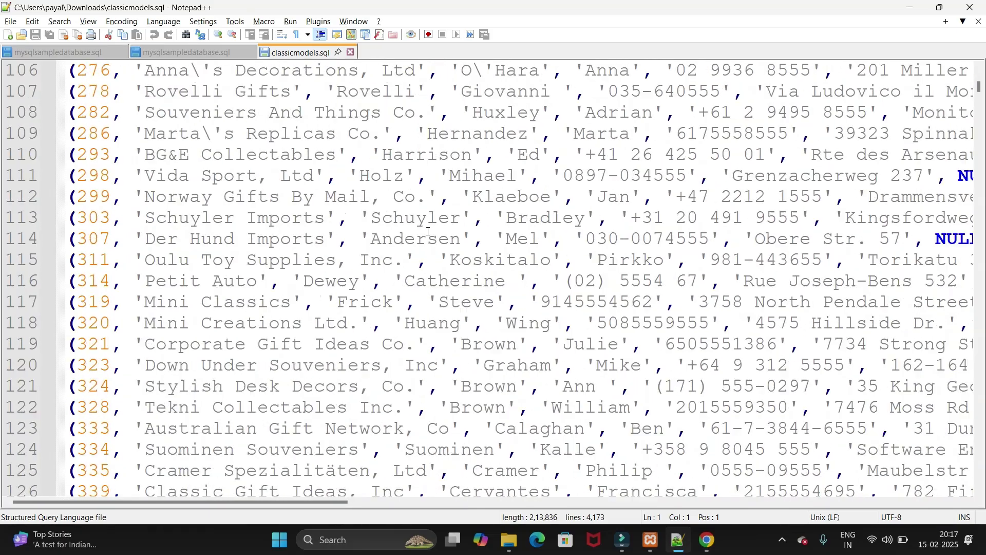
scroll(428, 231, down, 10)
scroll(493, 271, down, 13)
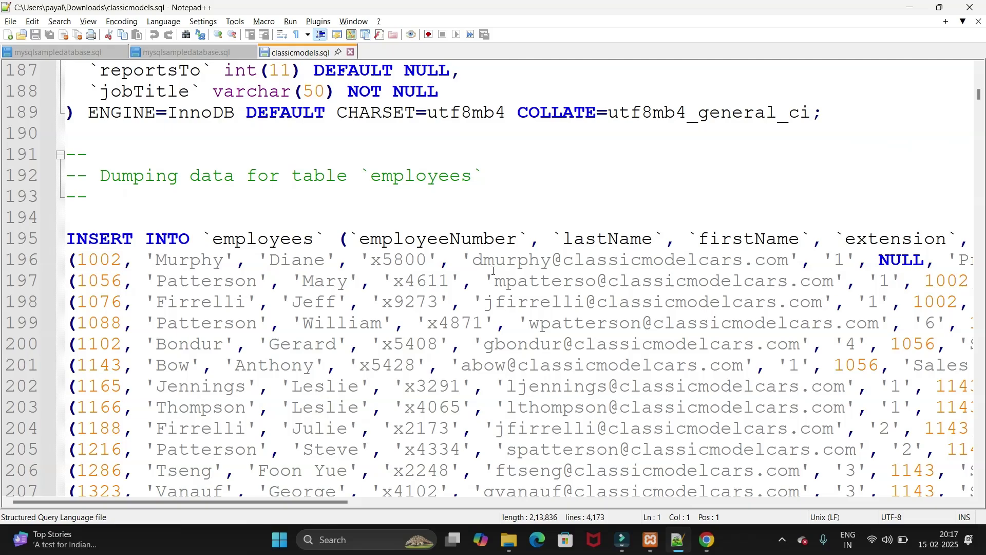
click(912, 6)
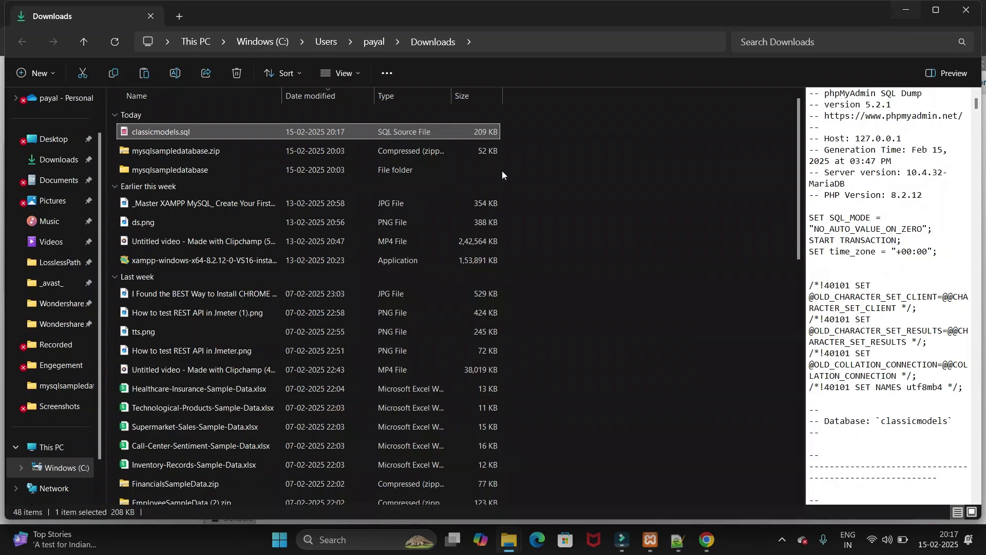
Step: Switch to phpMyAdmin in Chrome, collapse the classicmodels tree, and open the export page for the employees database
click(707, 540)
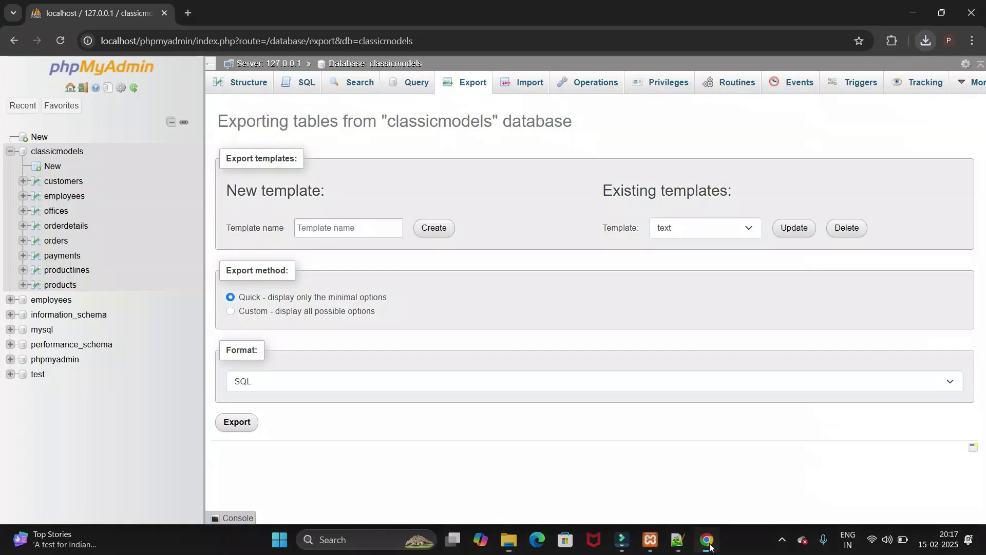
click(52, 302)
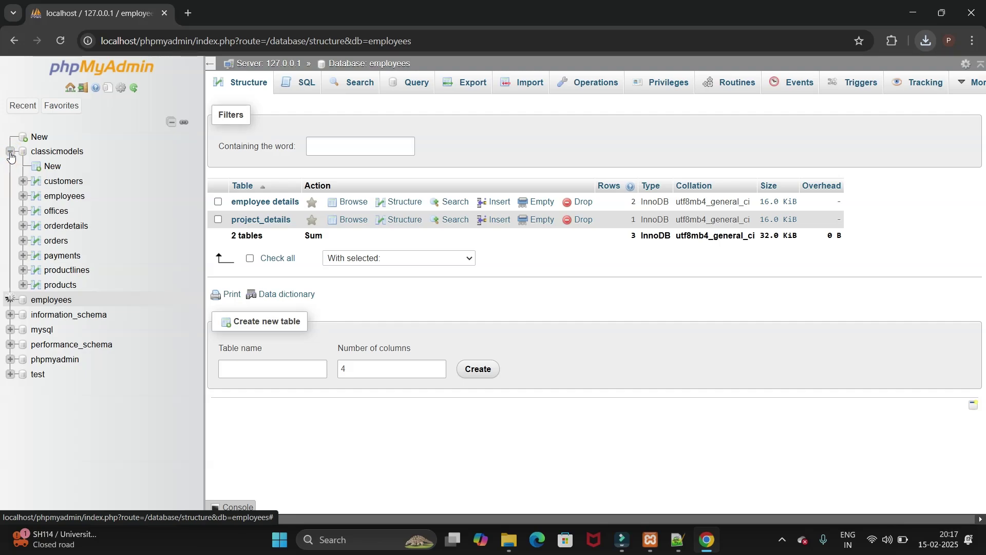
click(11, 154)
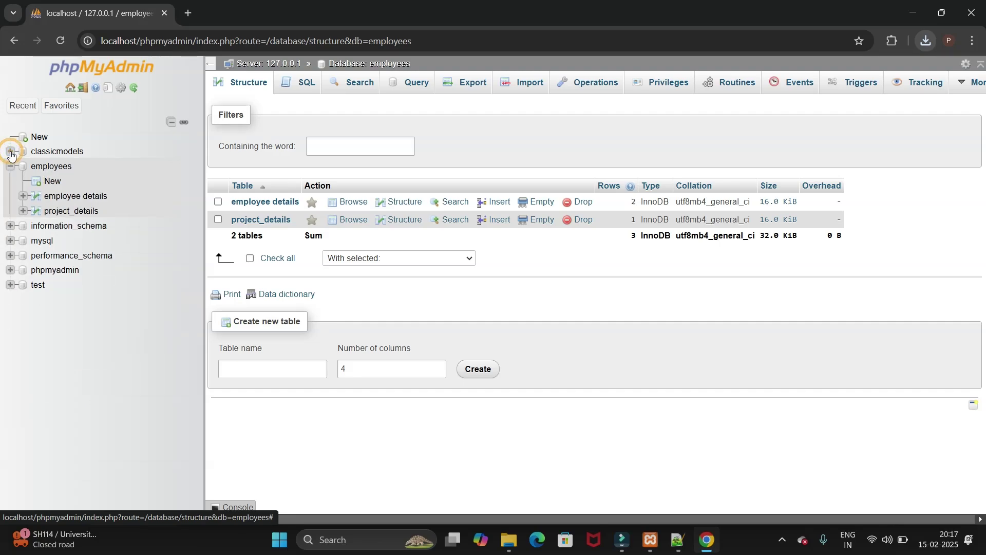
click(46, 169)
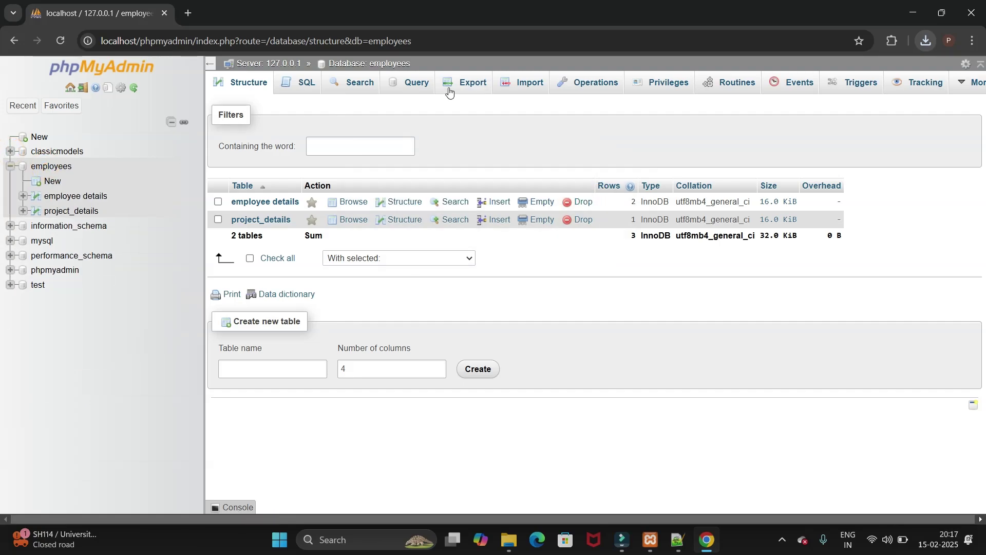
click(468, 80)
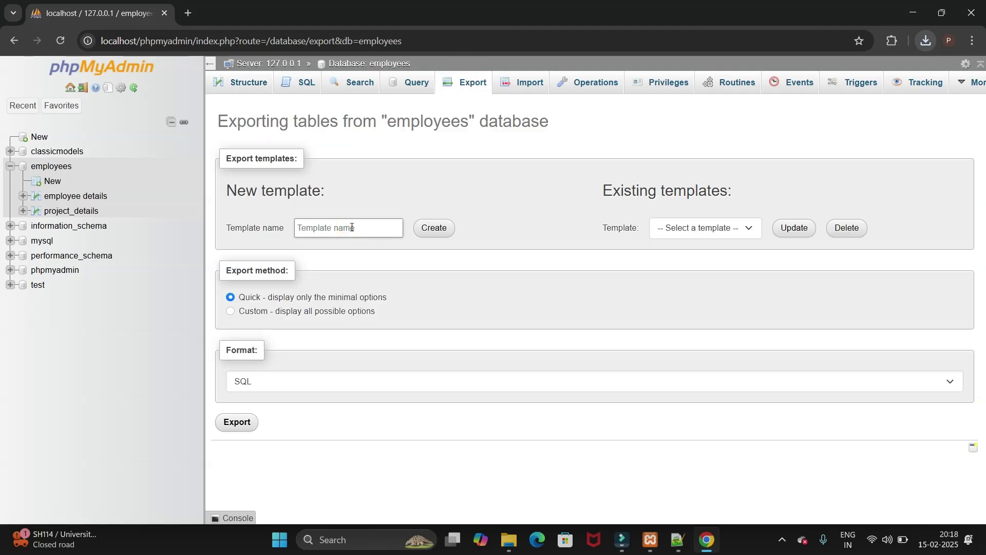
Step: Create a new export template named "text1" for the employees database
text(text1)
double_click(343, 226)
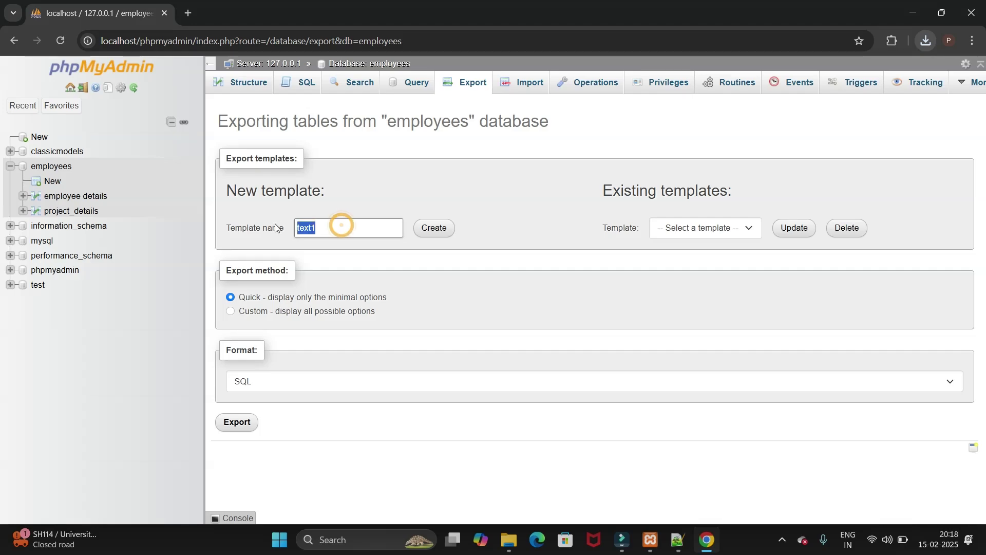
click(441, 229)
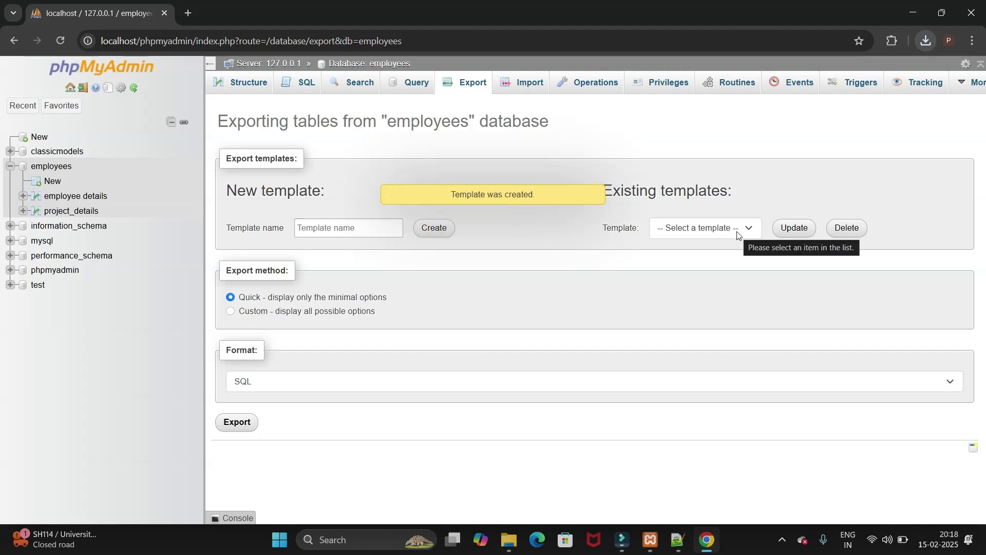
Step: Load and update the existing "text1" template, and export the employees database with the Quick method in SQL format
click(689, 230)
click(671, 278)
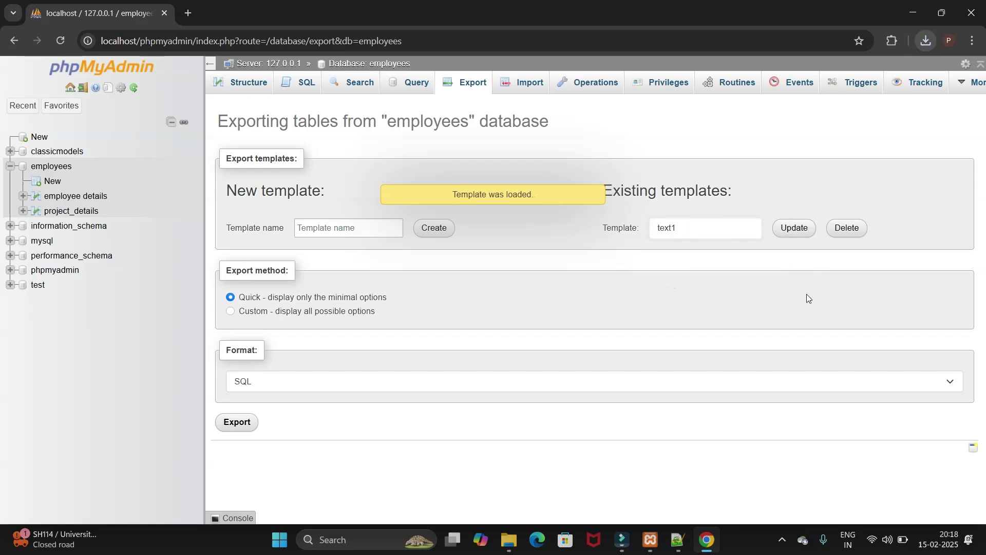
click(796, 229)
click(235, 423)
Step: Show the exported employees.sql in the Downloads folder, refresh the folder, and open the file in Notepad++
click(925, 41)
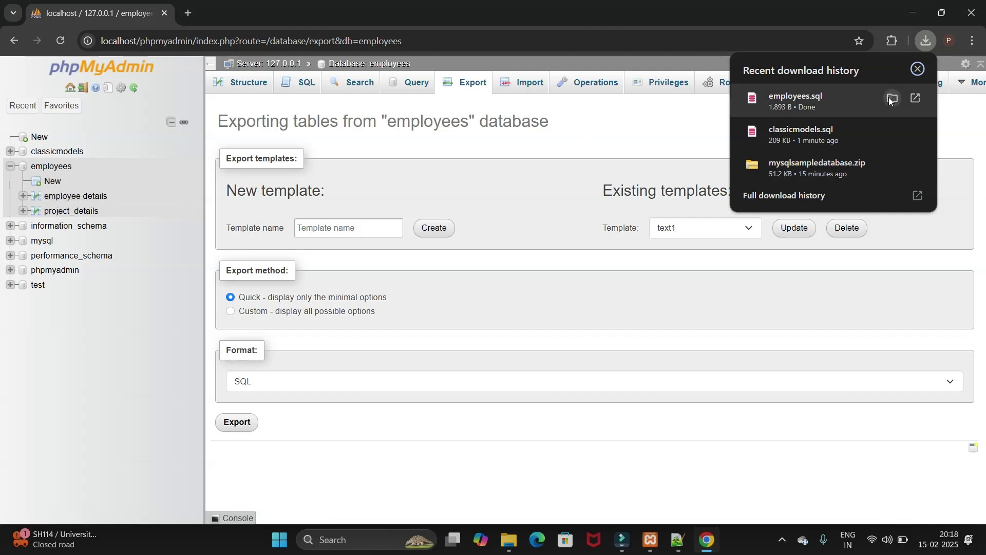
click(888, 97)
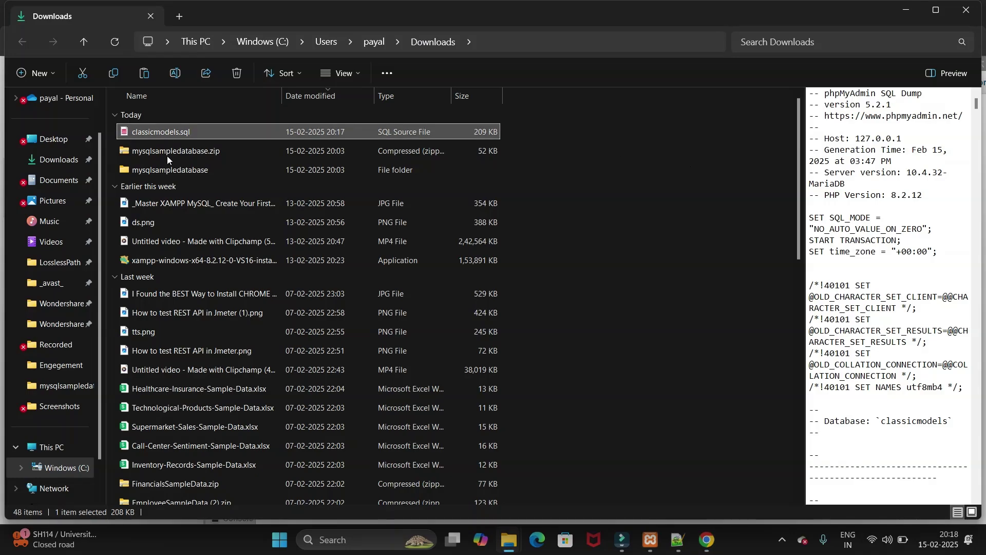
click(114, 46)
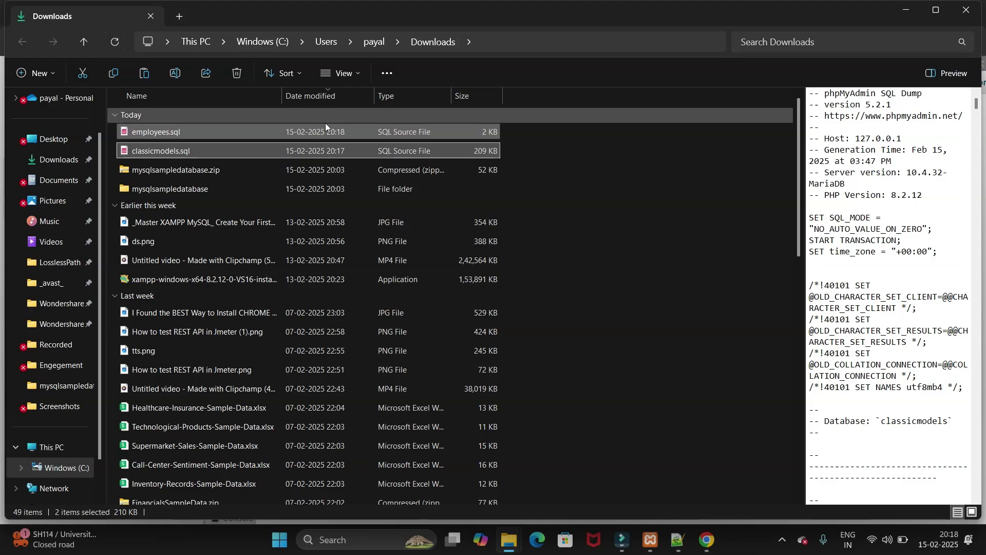
click(309, 132)
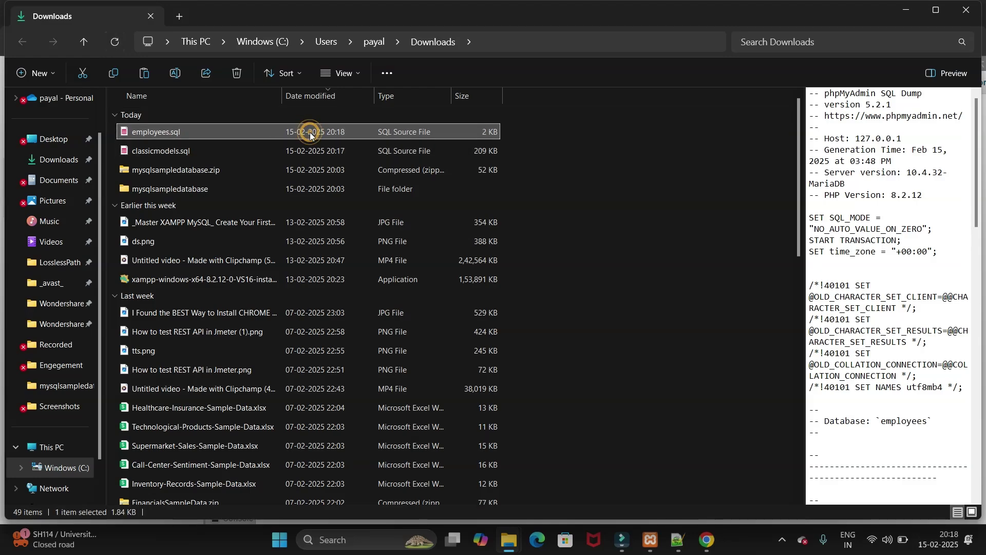
right_click(309, 132)
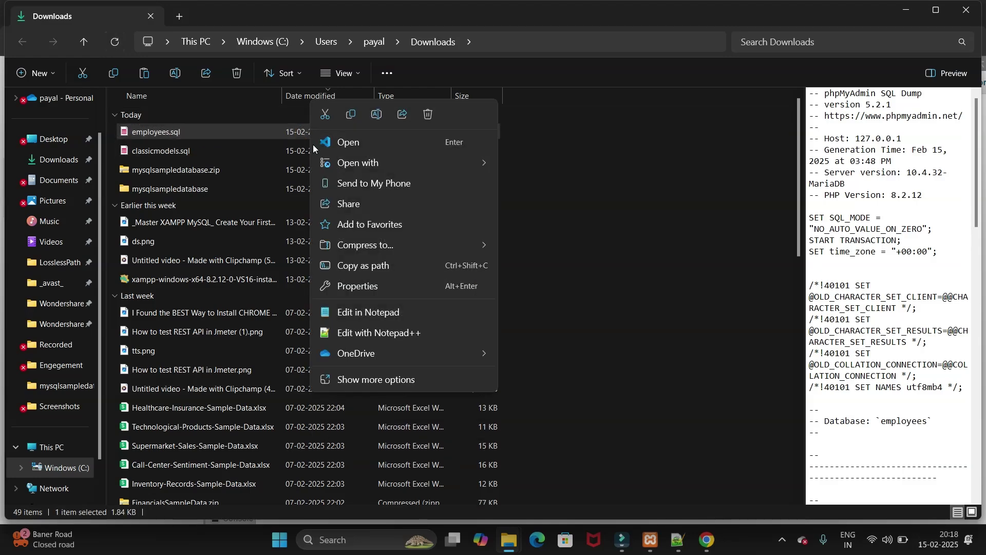
click(379, 334)
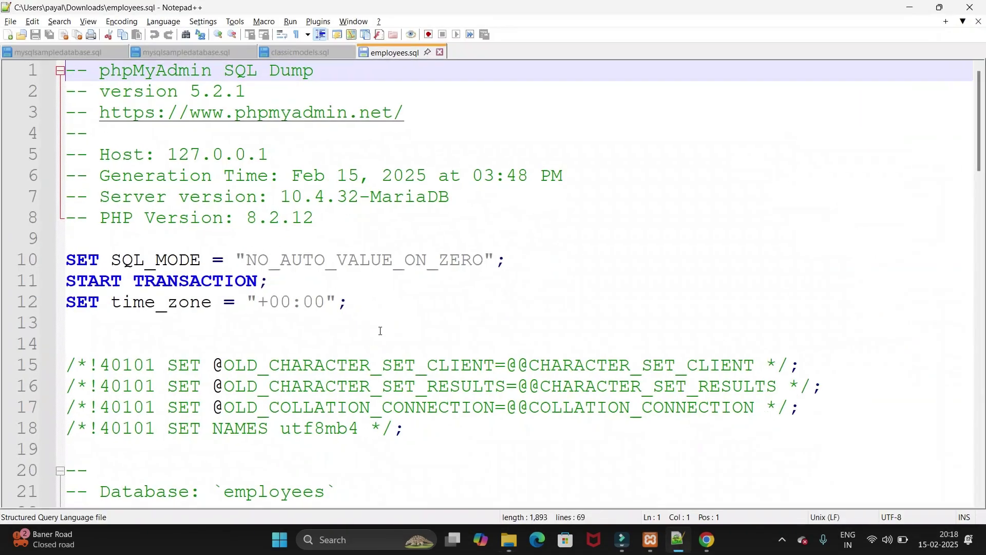
Step: Examine the employee details and project_details table definitions in employees.sql, and return to the phpMyAdmin export page in Chrome
scroll(312, 295, down, 9)
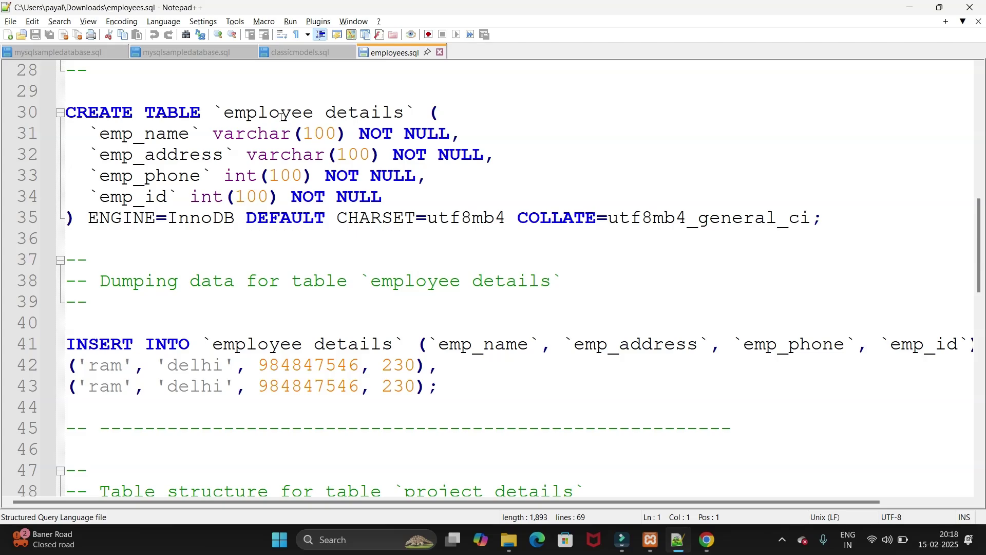
double_click(282, 113)
scroll(304, 304, down, 3)
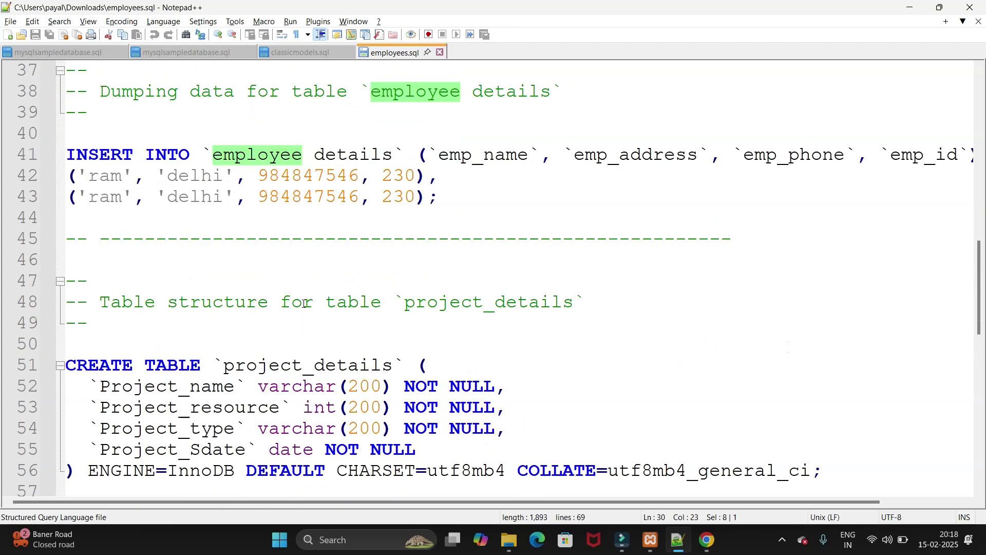
scroll(304, 303, down, 1)
double_click(295, 304)
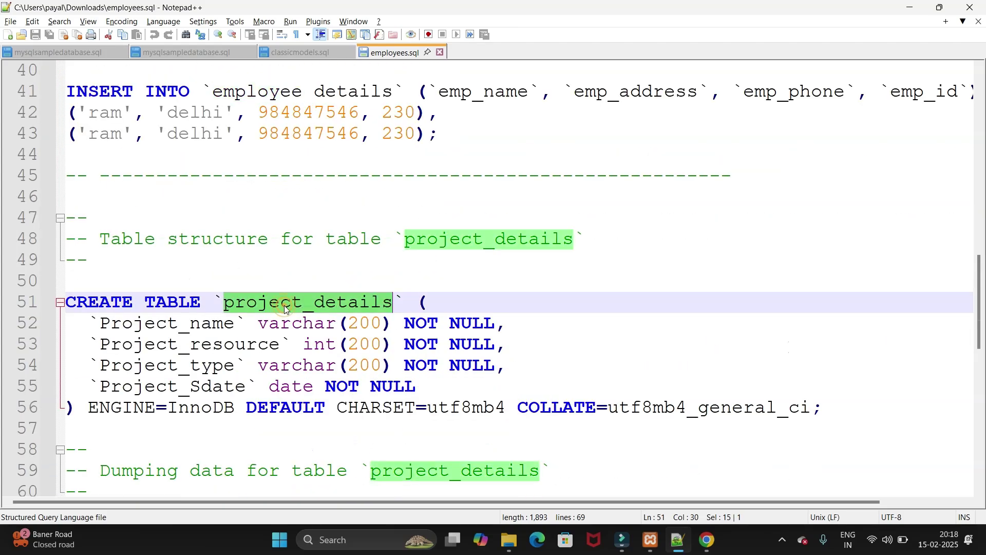
key(alt+Tab)
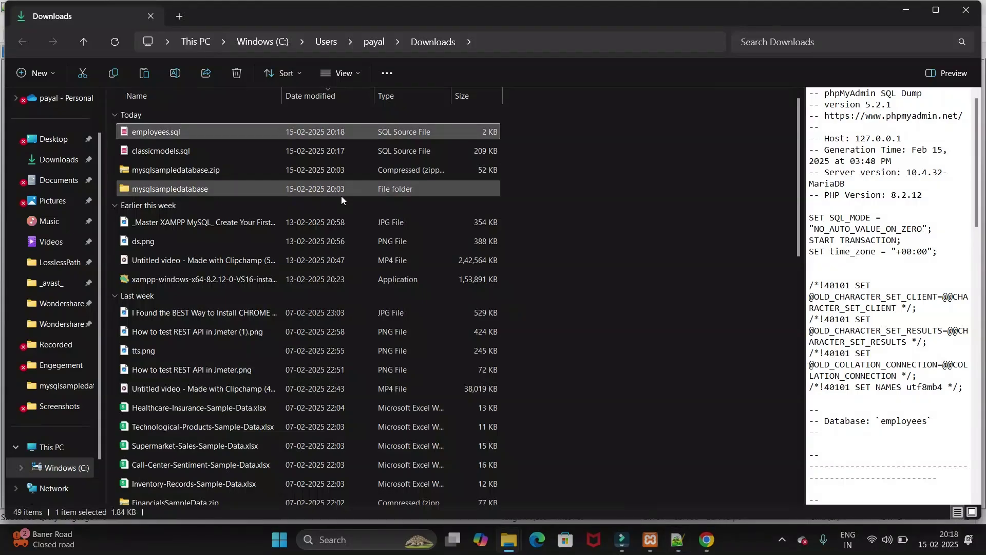
key(alt+Tab)
key(Tab)
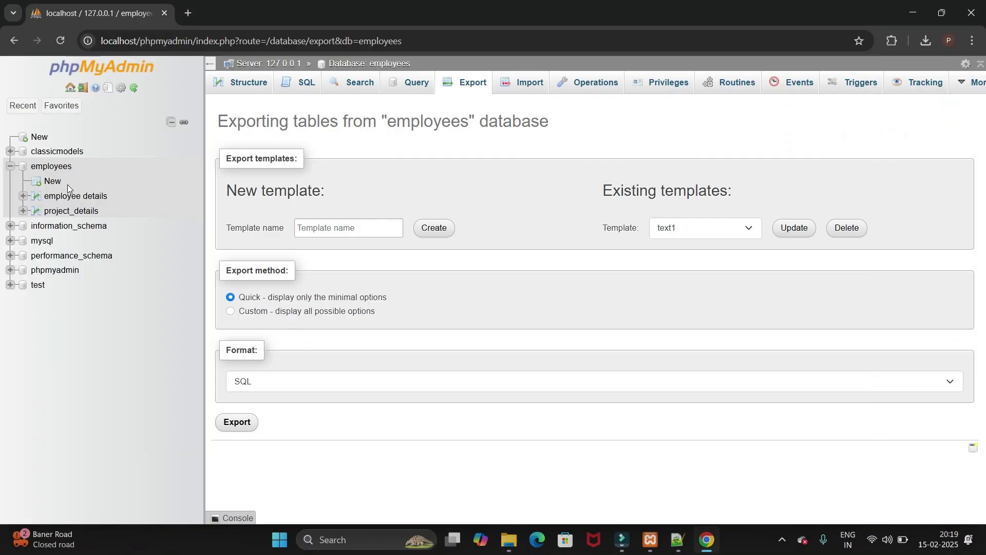